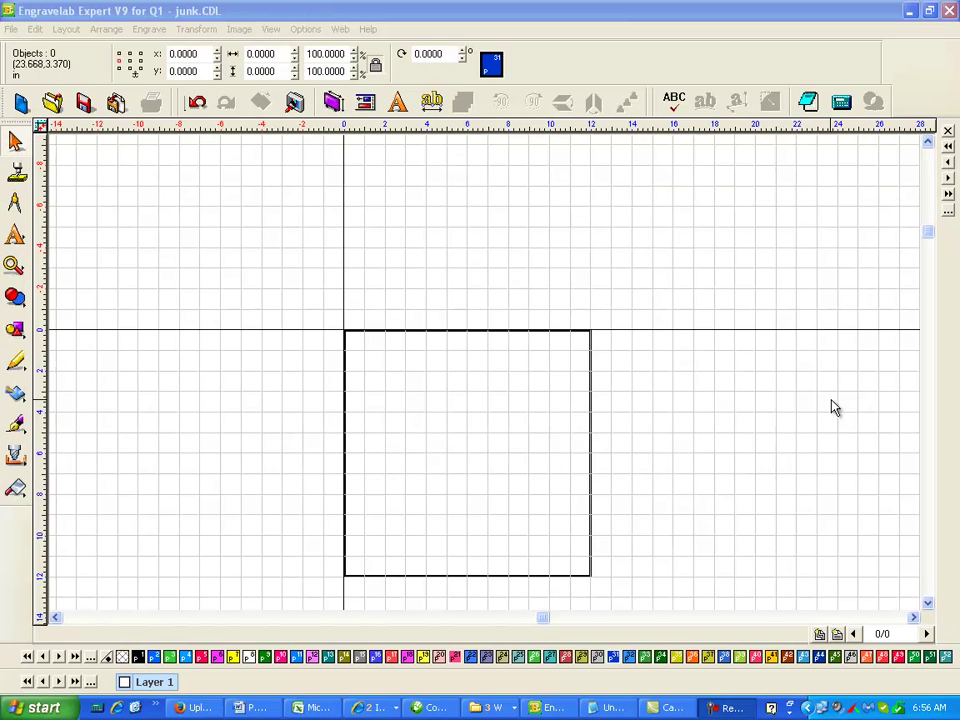
Add the text "ONLY" in the upper part of the plate with the Text Compose tool
left_click(16, 236)
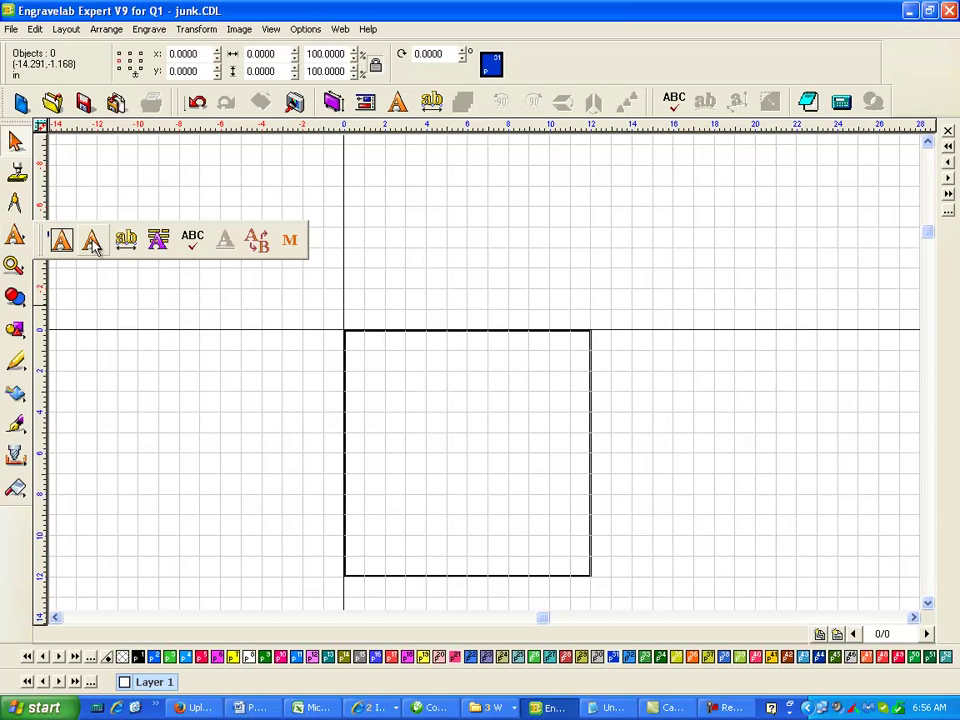
left_click(92, 248)
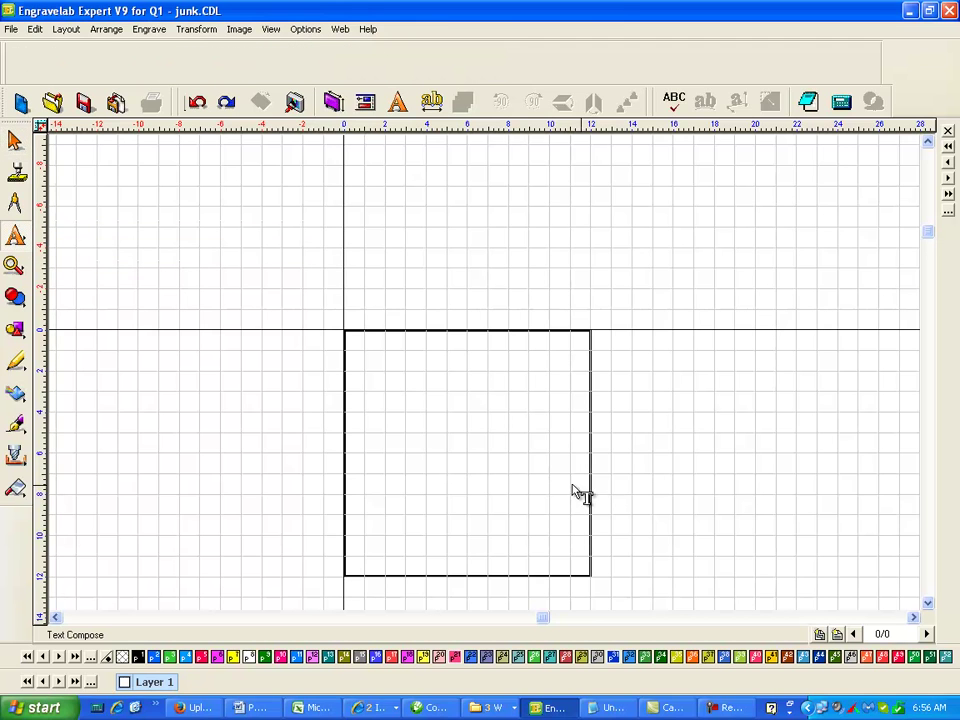
left_click(420, 401)
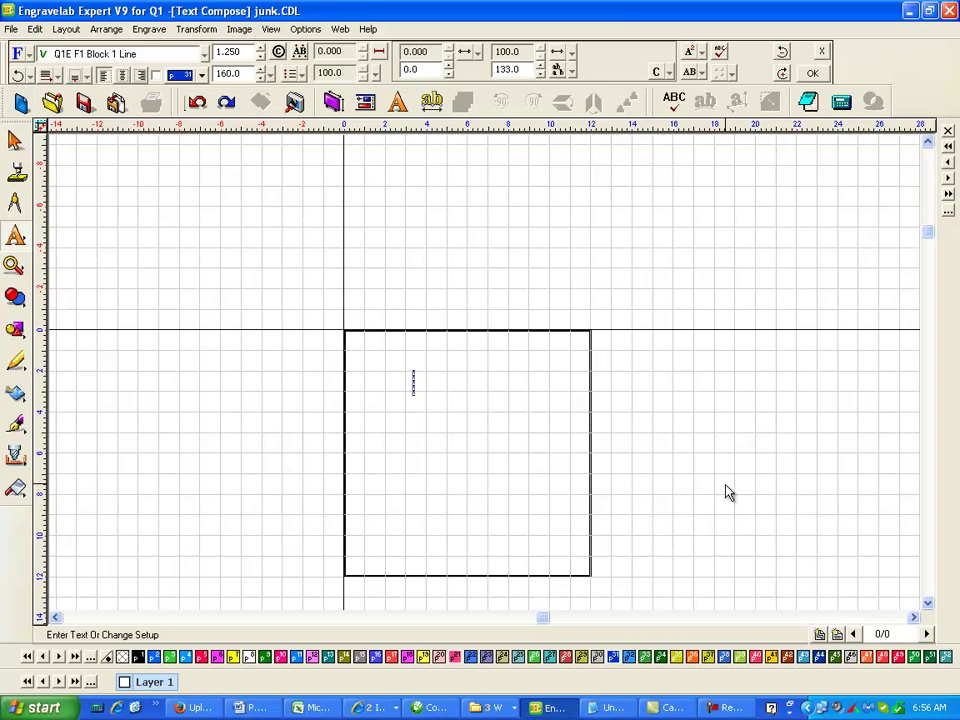
type("ONLY")
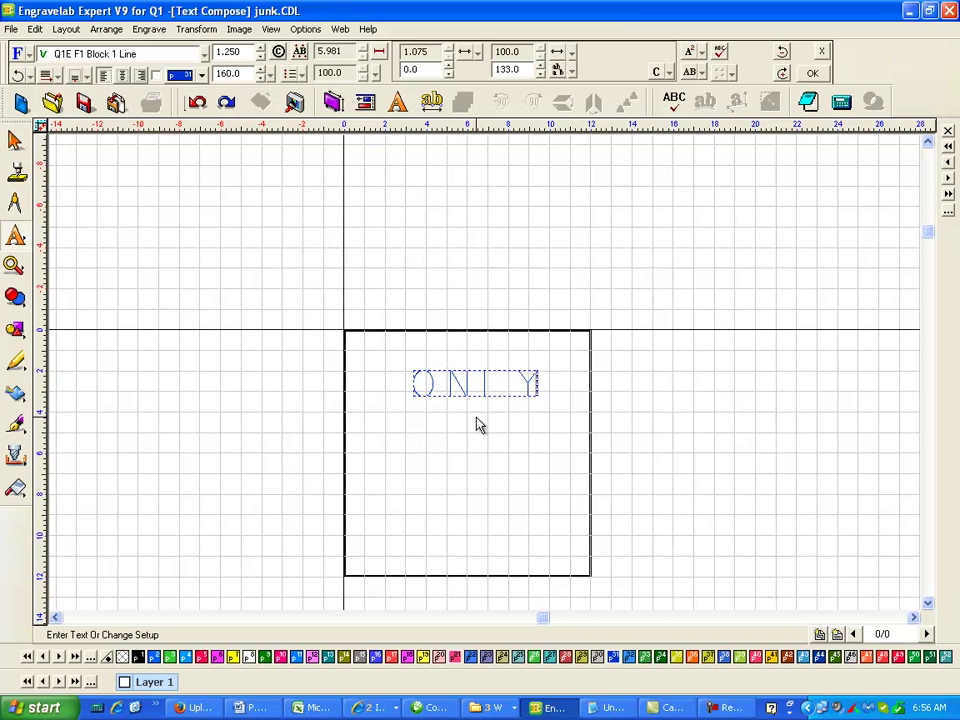
Set the letter height of the whole word ONLY to 1.000 in
left_click_drag(546, 392, 390, 377)
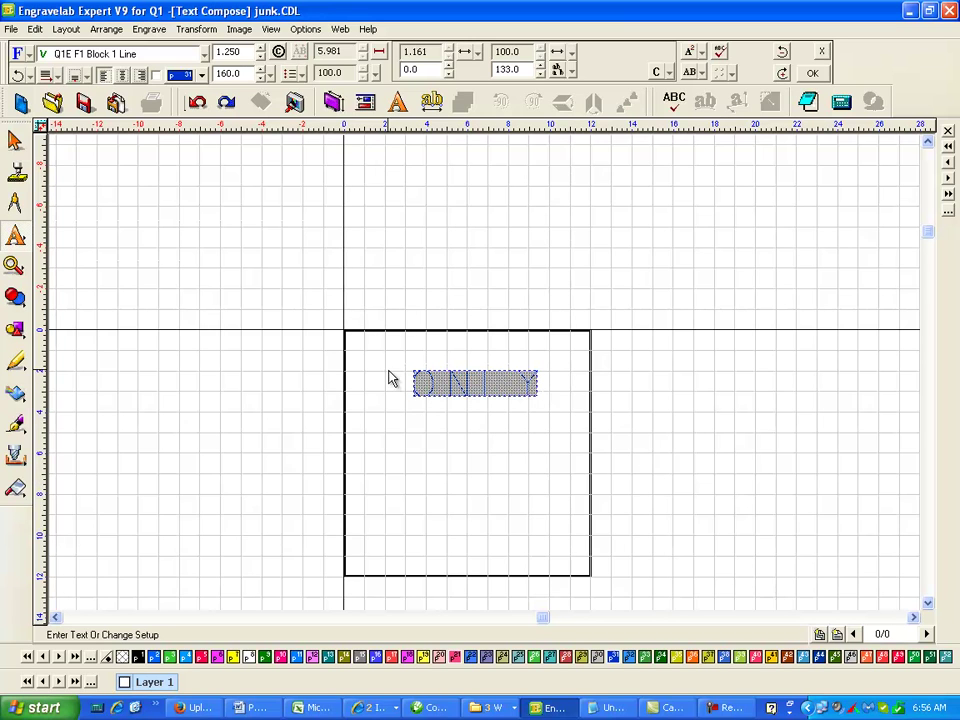
left_click(261, 56)
left_click(261, 56)
left_click(546, 221)
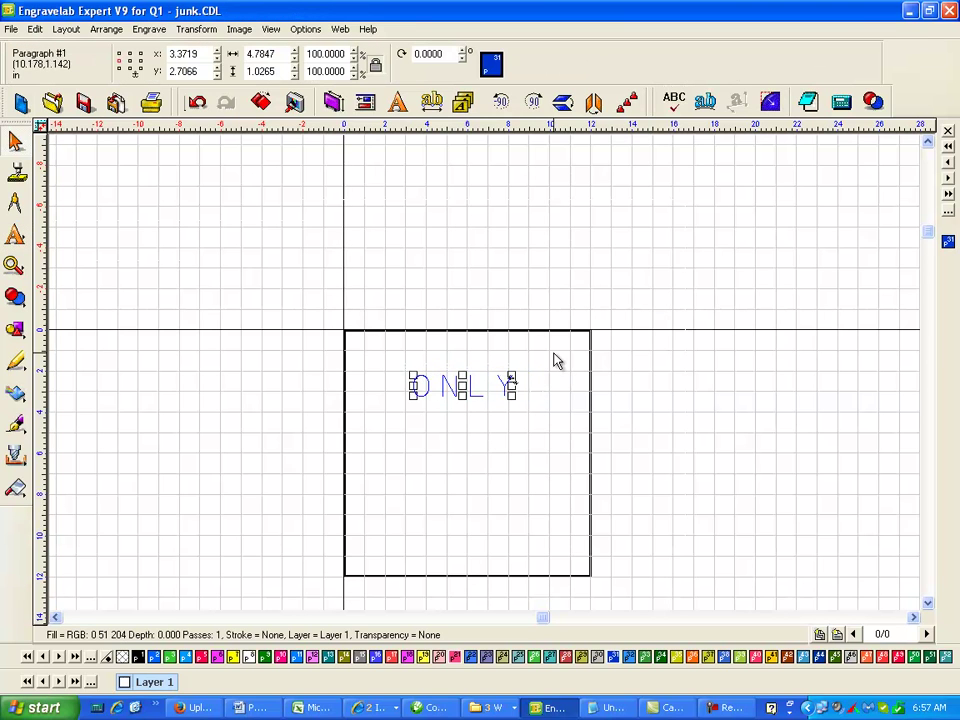
Reopen the ONLY text and set the letter spacing of all its characters to 100.0
key("F6")
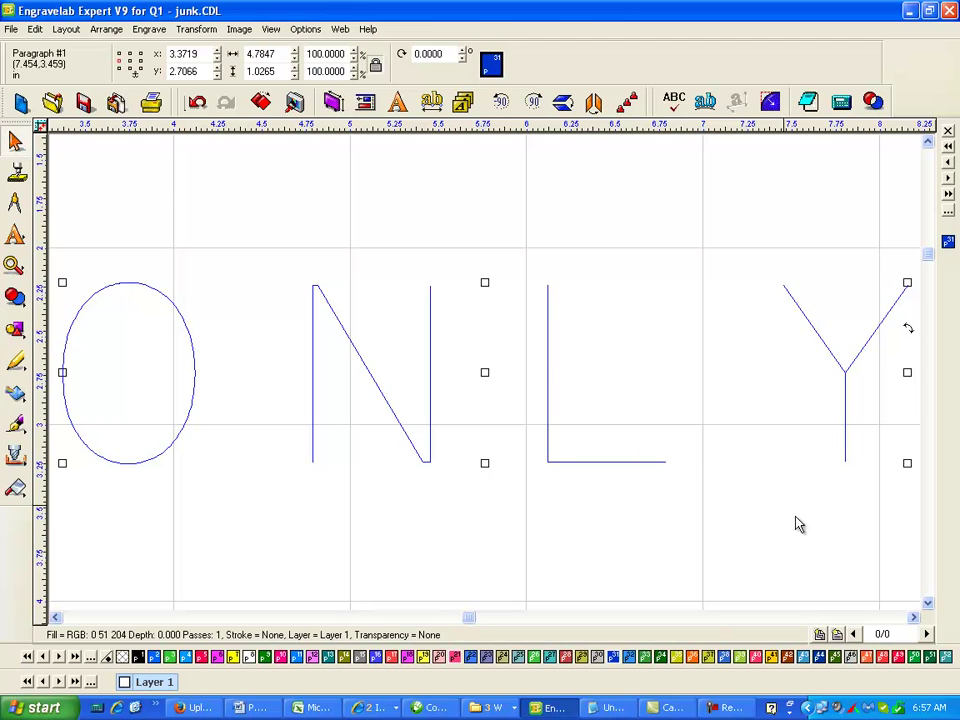
double_click(846, 446)
left_click_drag(66, 415, 909, 418)
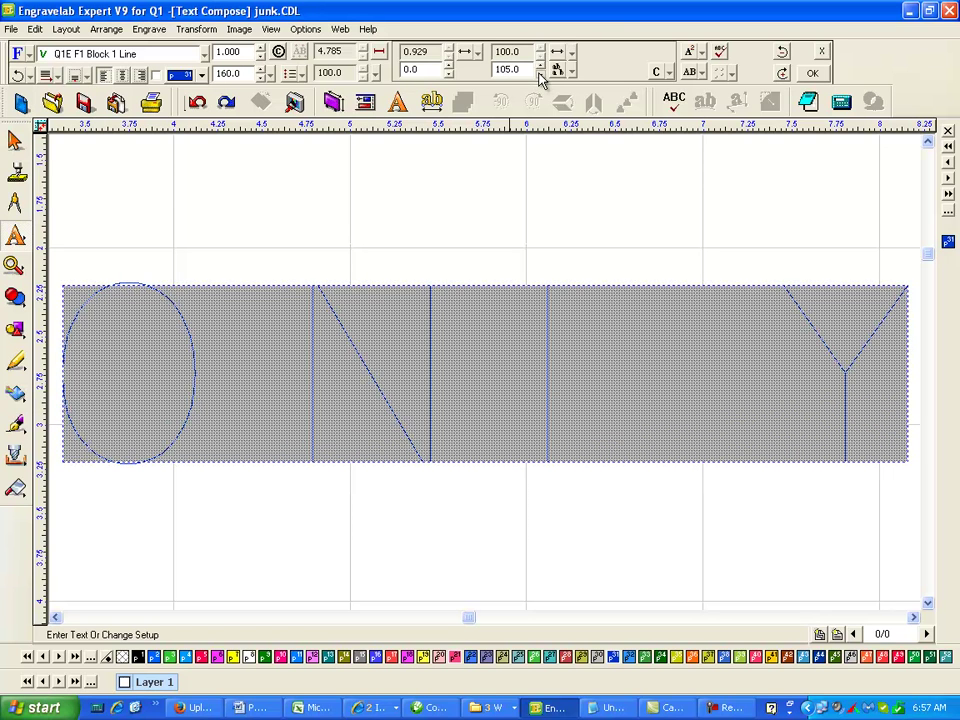
left_click(538, 74)
left_click(667, 215)
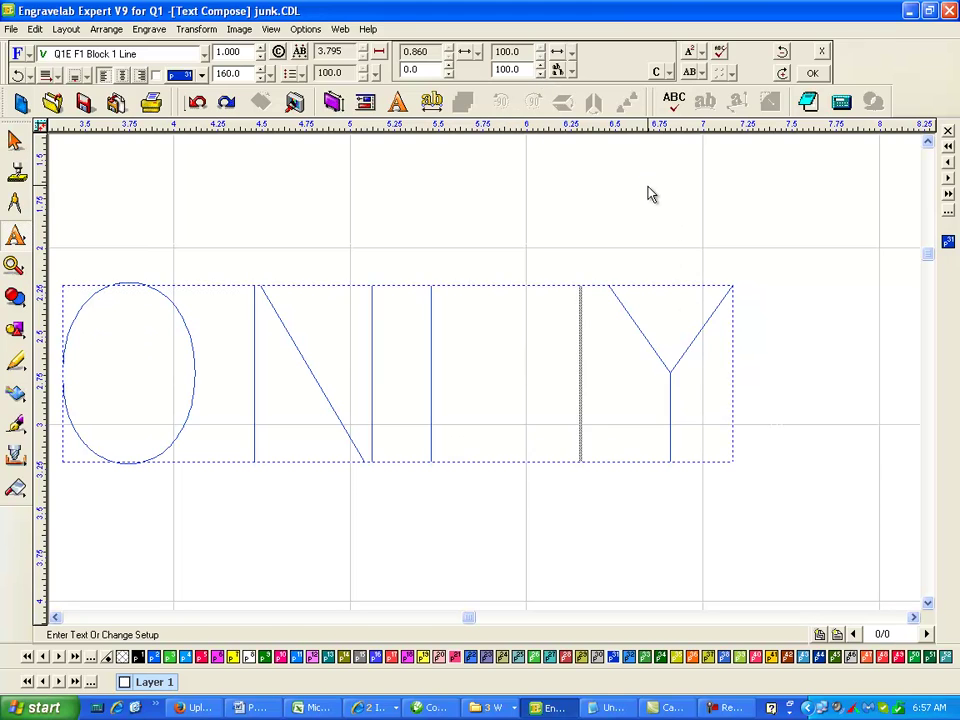
key("Escape")
left_click(631, 199)
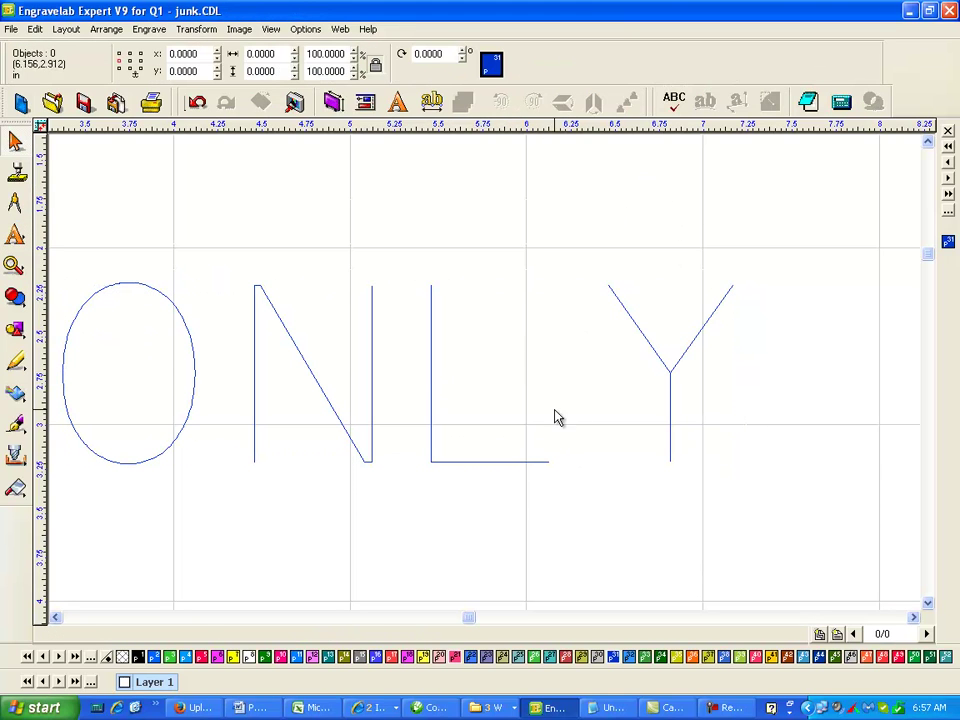
left_click(669, 418)
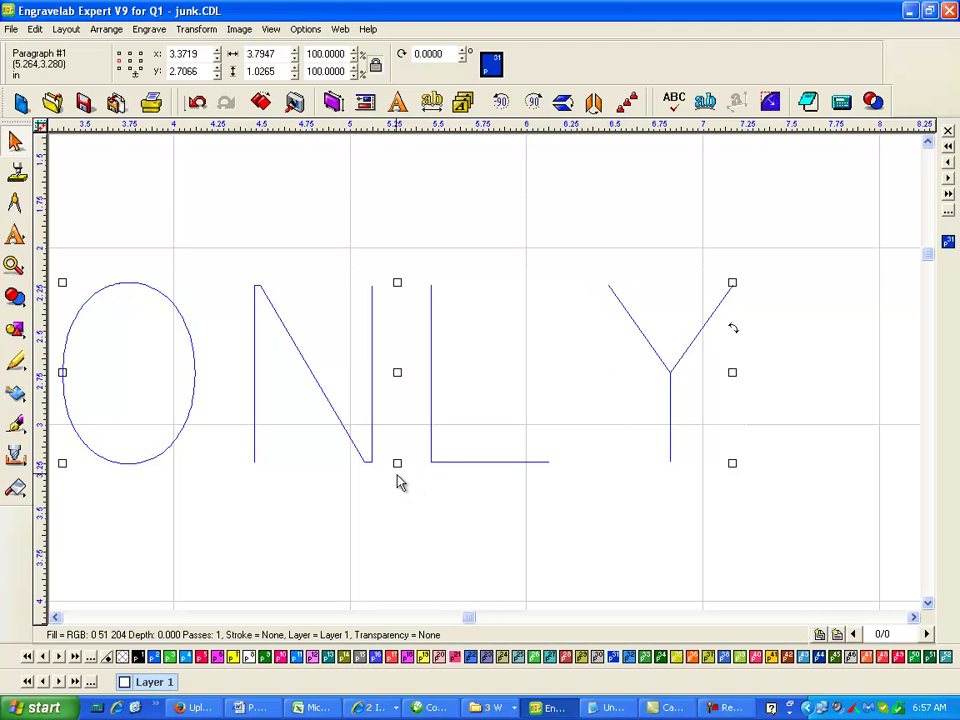
left_click(692, 193)
left_click(669, 378)
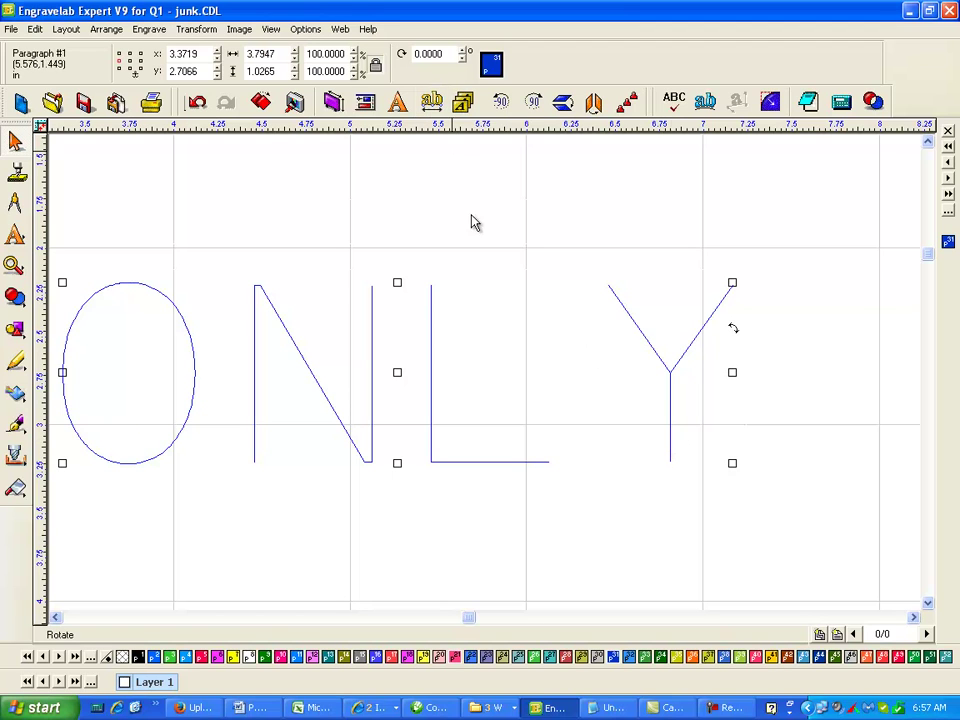
Kern the letter Y of ONLY closer to the L using on-screen text editing
left_click(675, 465)
double_click(675, 465)
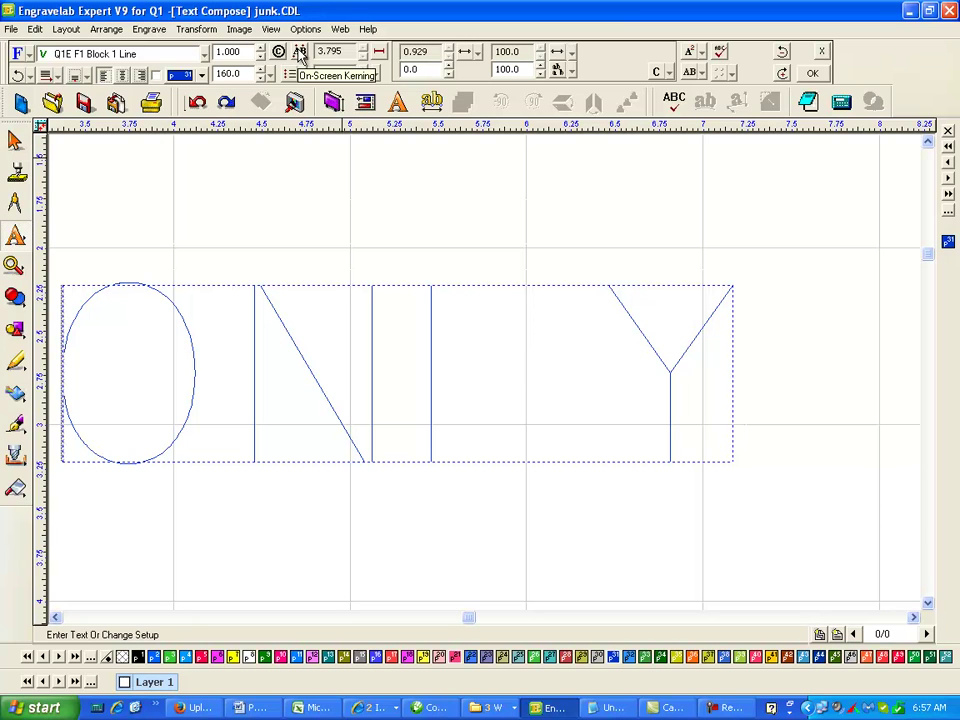
left_click(433, 103)
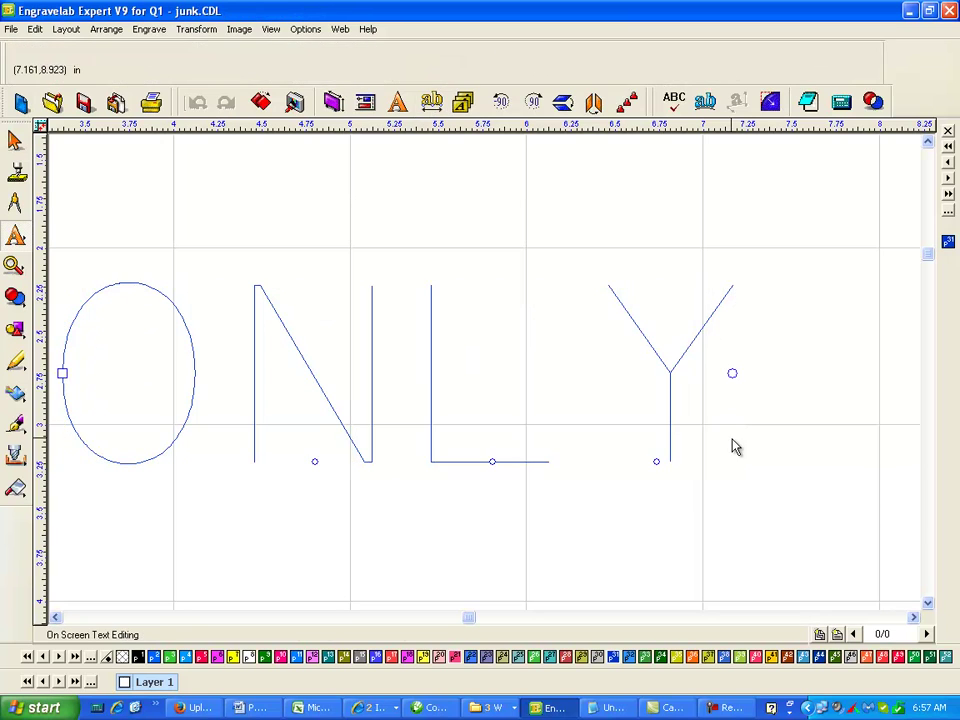
left_click(657, 461)
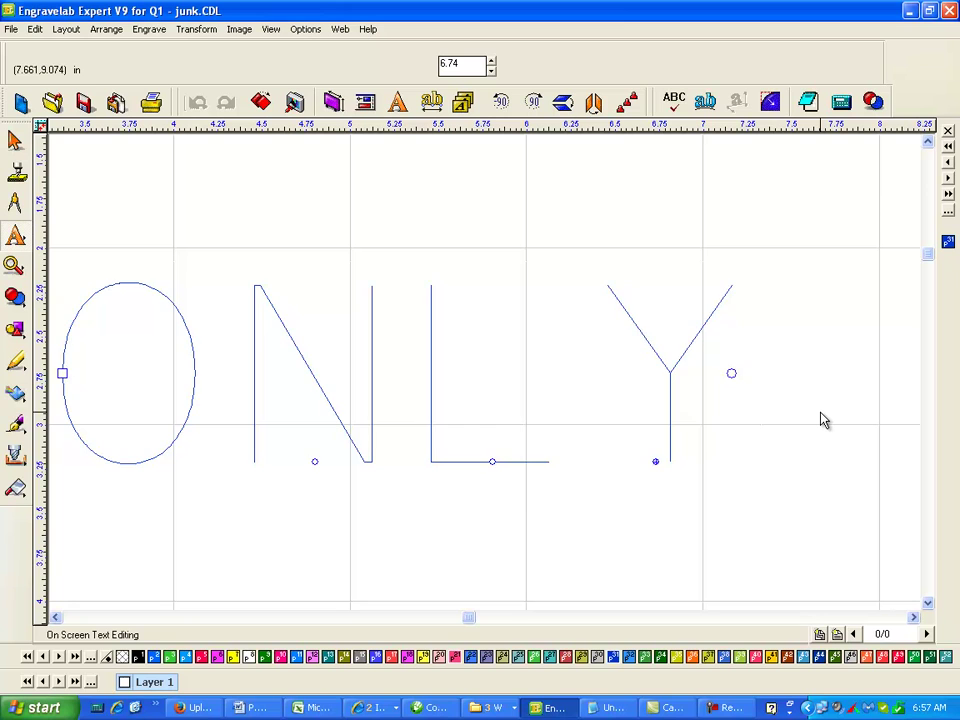
key("Left")
key("Left")
key("Left")
key("Left")
key("Left")
key("Left")
key("Left")
key("Left")
key("Left")
key("Left")
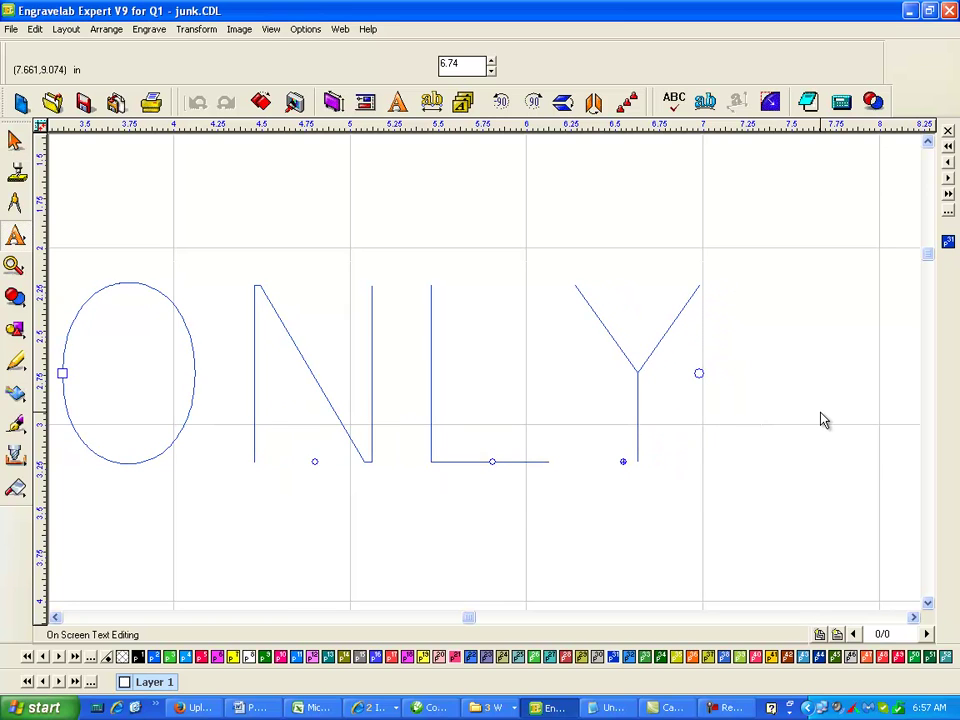
key("Left")
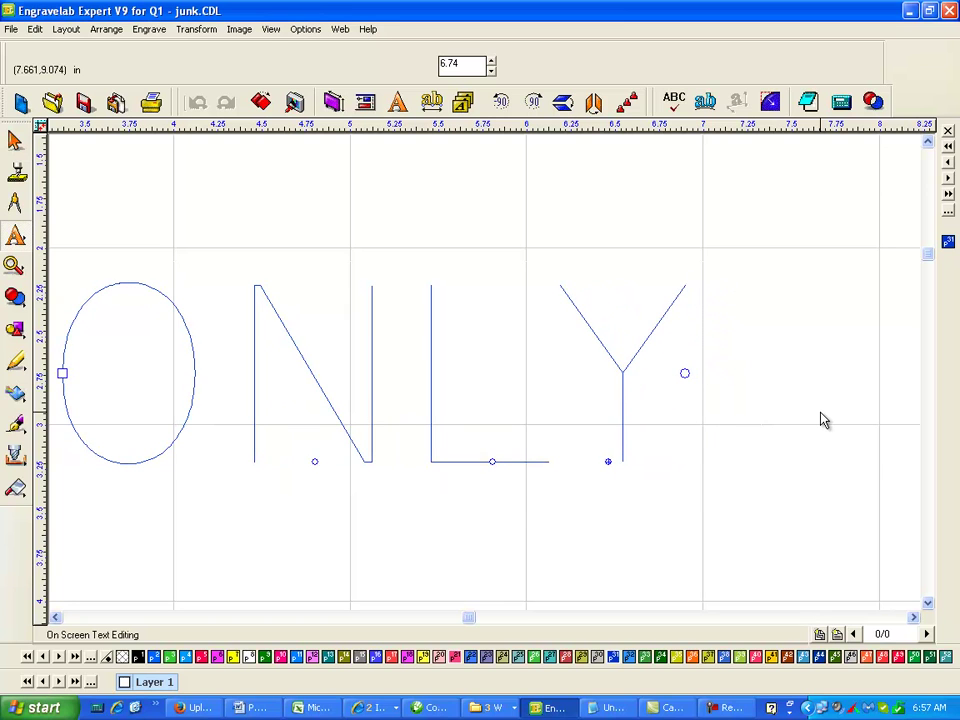
key("Right")
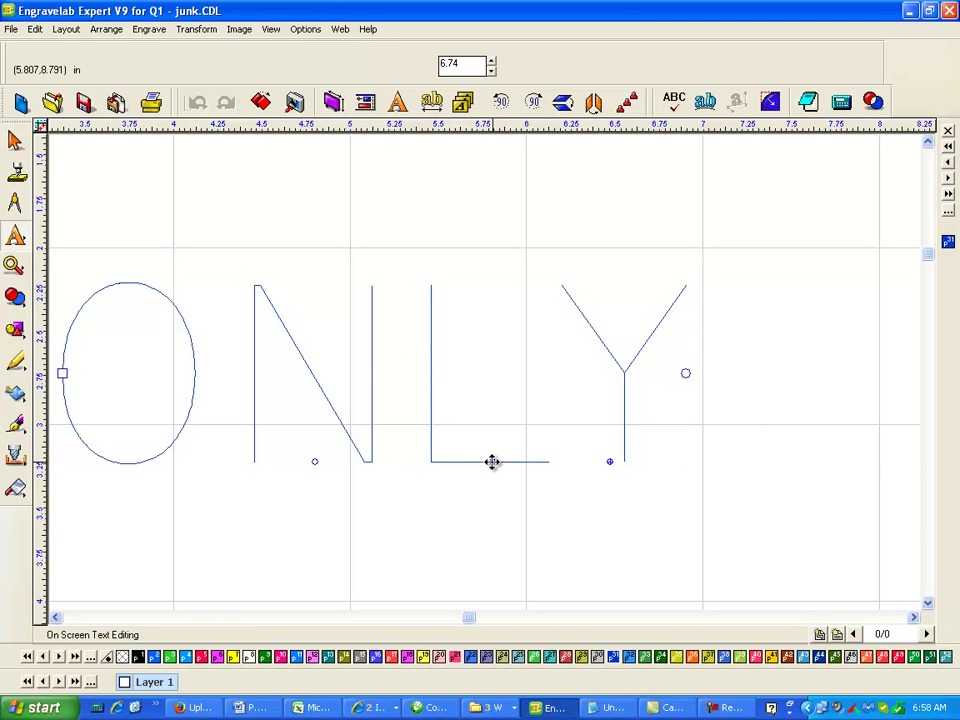
Shift the L of ONLY together with the Y slightly away from the N and finish the on-screen editing
left_click_drag(492, 461, 495, 461)
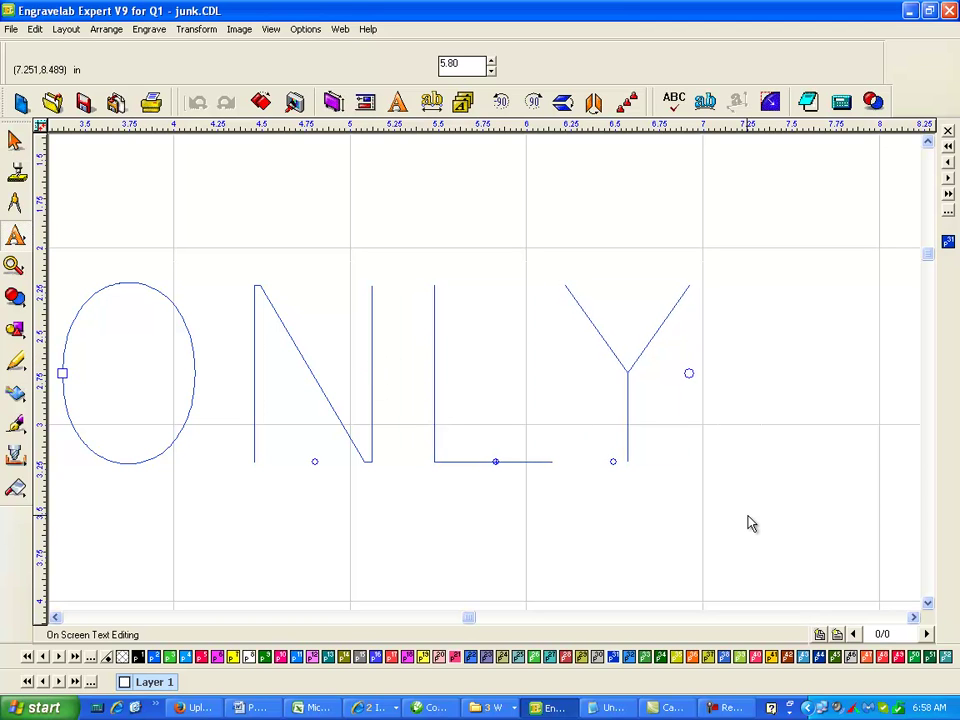
key("Right")
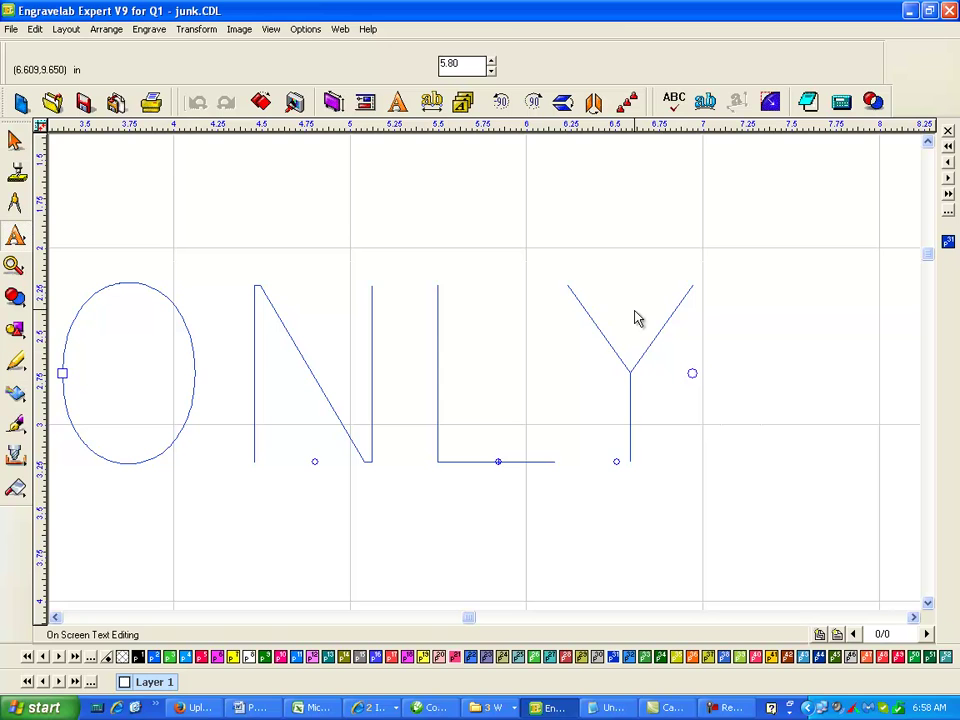
key("Escape")
scroll(614, 241, "down", 2)
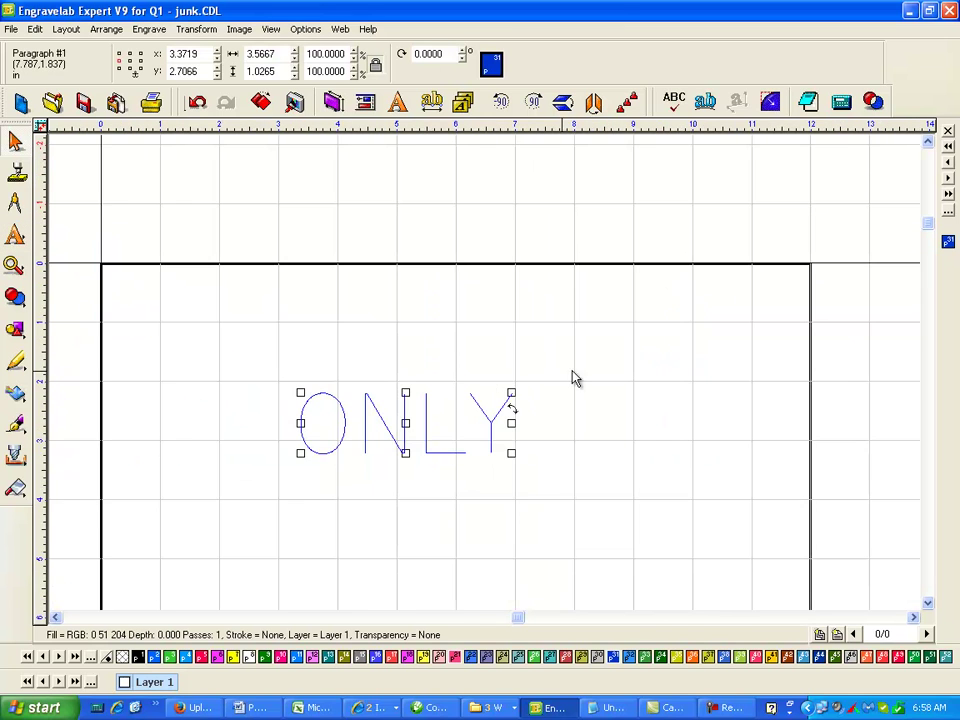
key("F3")
key("F3")
left_click(474, 414)
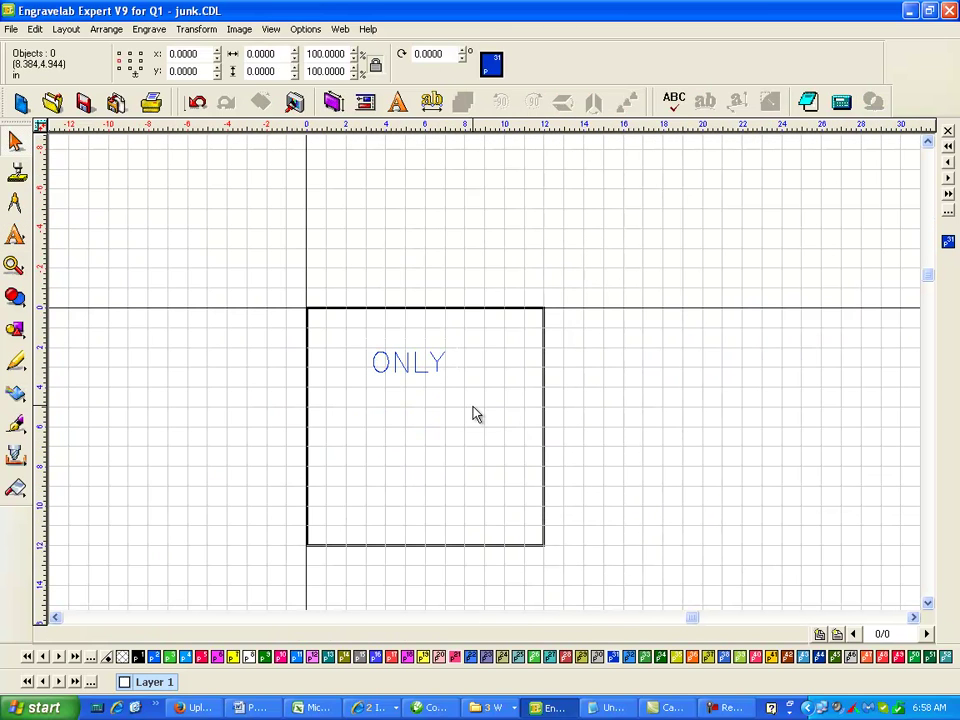
Add the text "TOYOTA" below the word ONLY on the plate
left_click(416, 370)
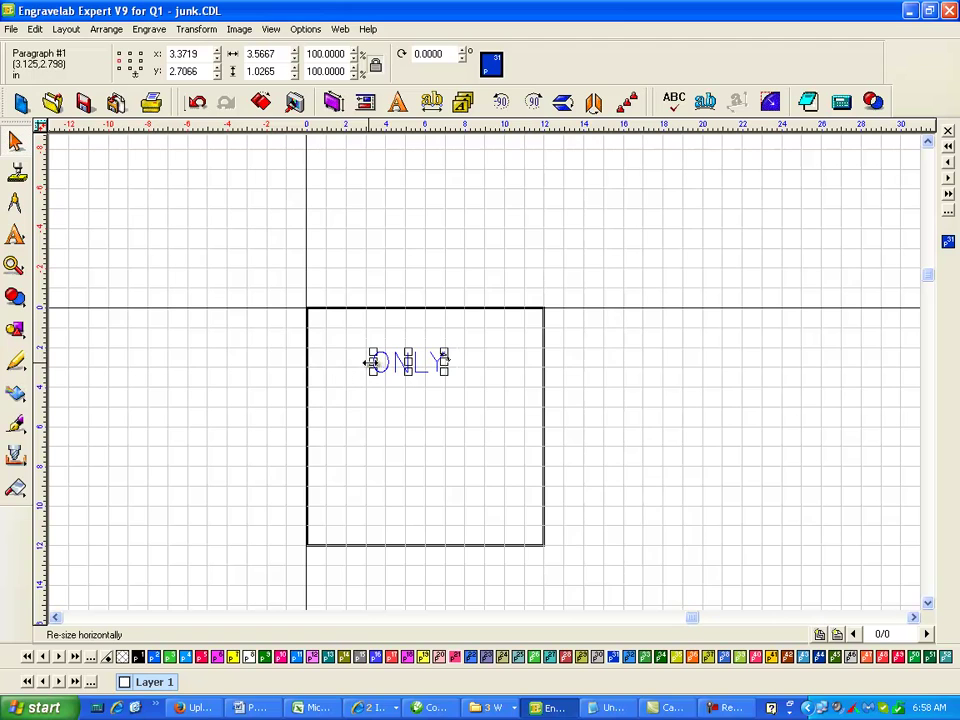
left_click(18, 238)
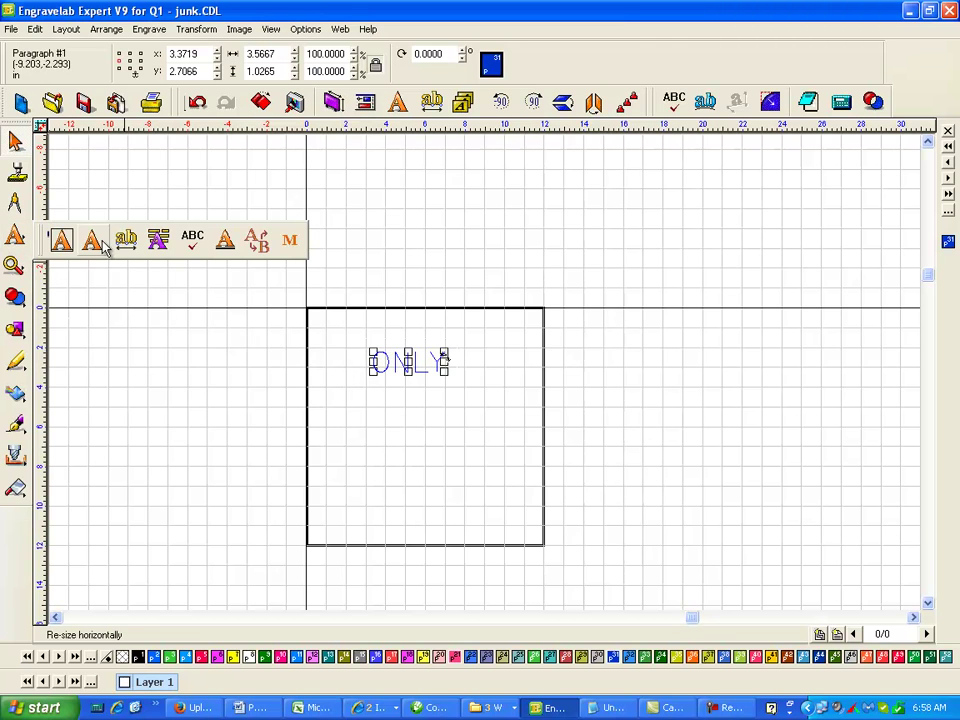
left_click(94, 241)
left_click(364, 409)
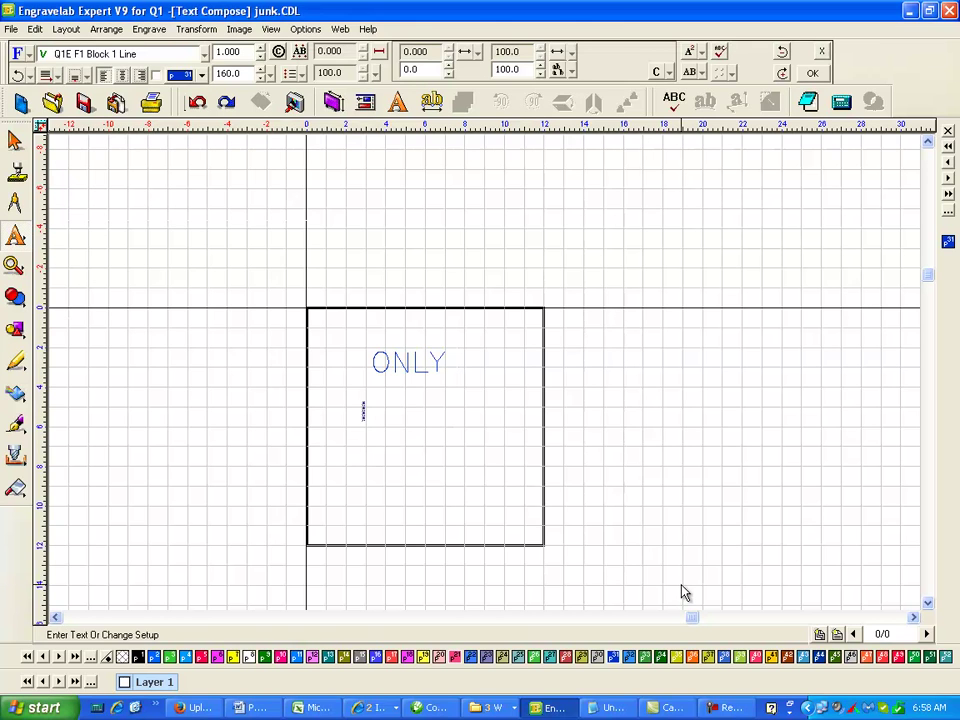
type("IOYOI")
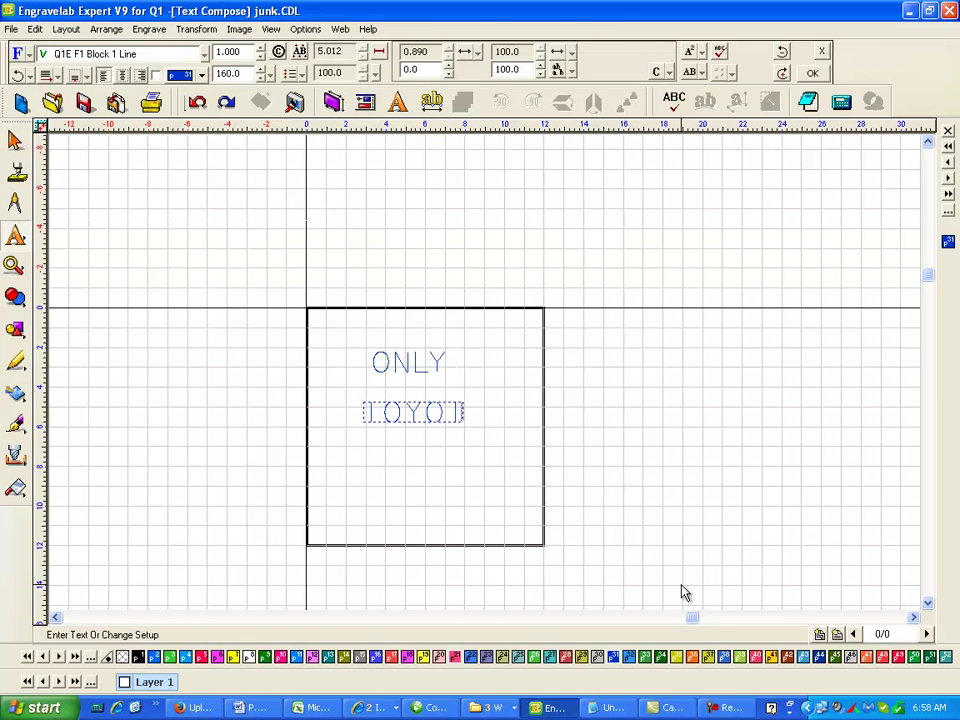
type("A")
key("Escape")
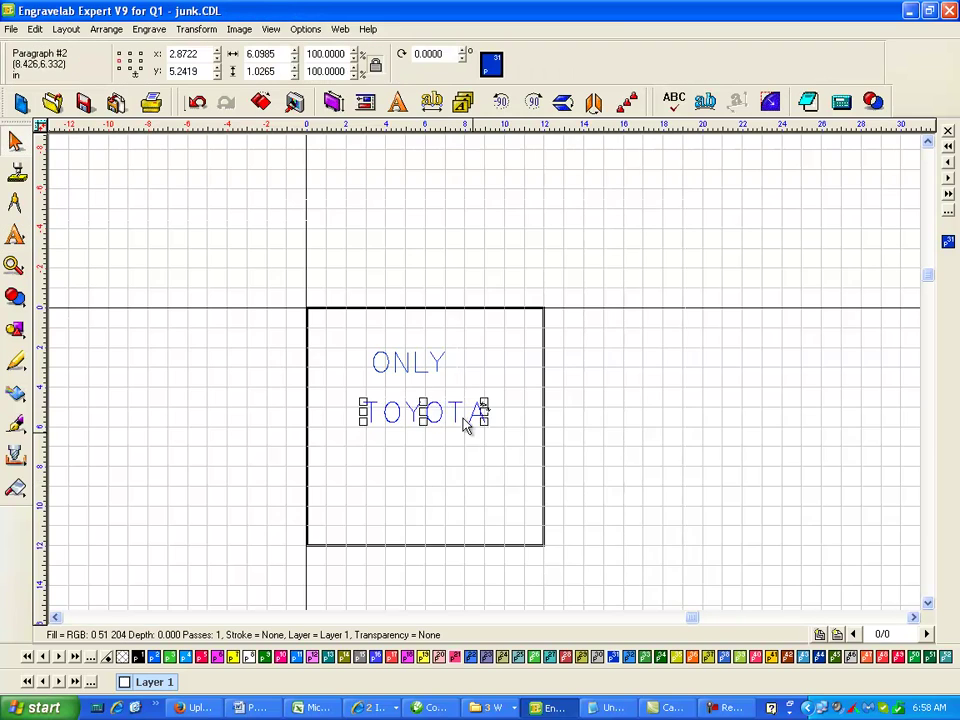
Try spreading the letters of TOYOTA evenly with on-screen text editing, stretching the word's end to about 14.02 in
scroll(478, 471, "down", 5)
scroll(484, 373, "up", 6)
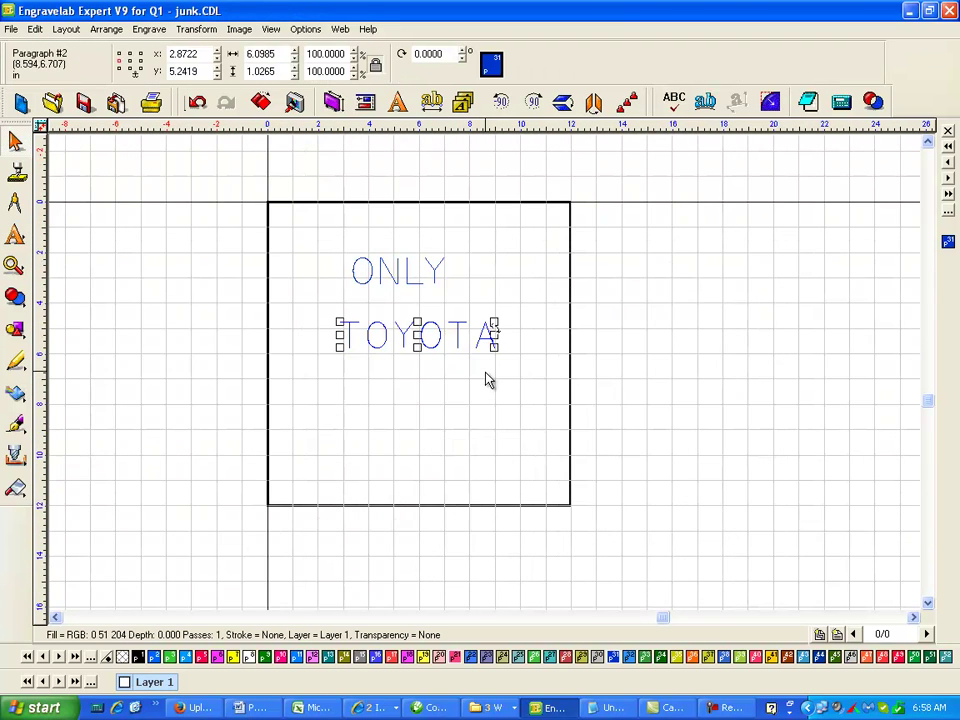
key("F5")
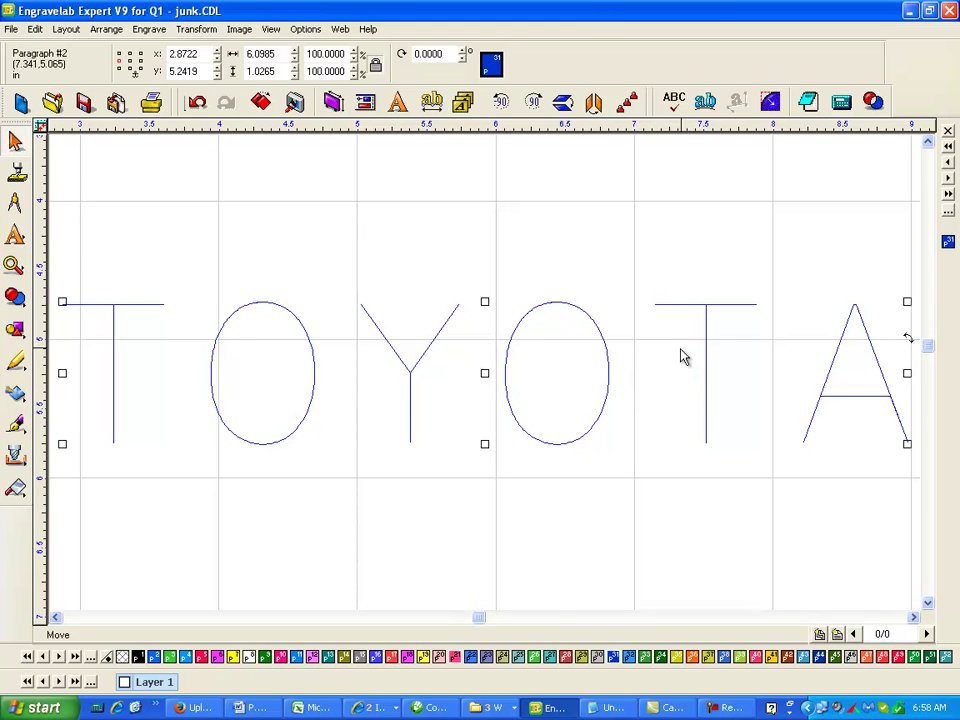
scroll(488, 378, "down", 2)
scroll(488, 378, "down", 3)
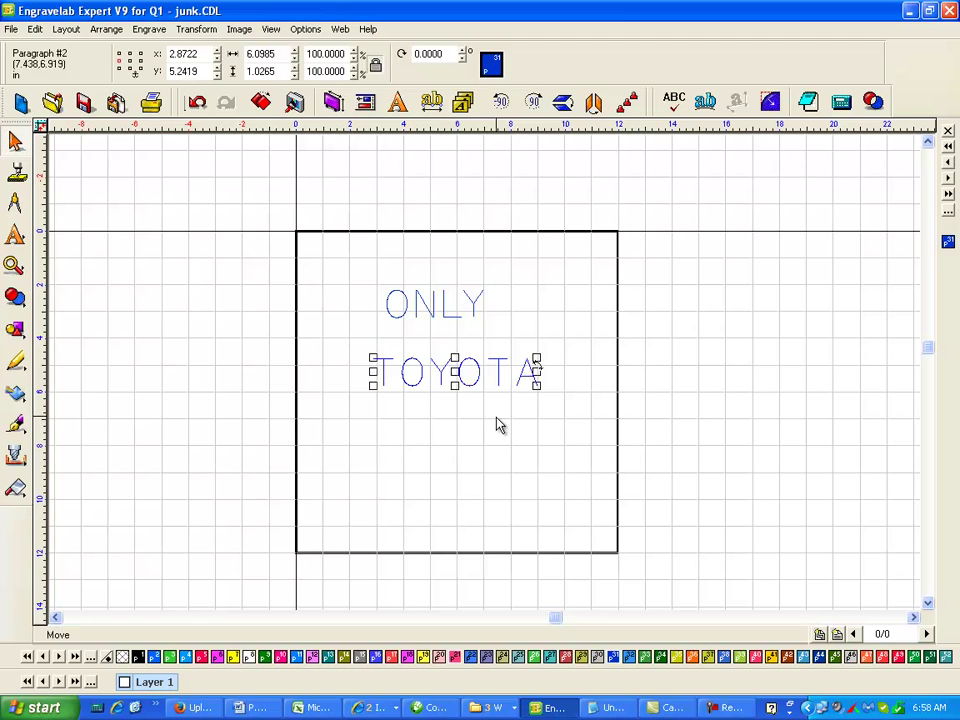
left_click(469, 388)
left_click(469, 388)
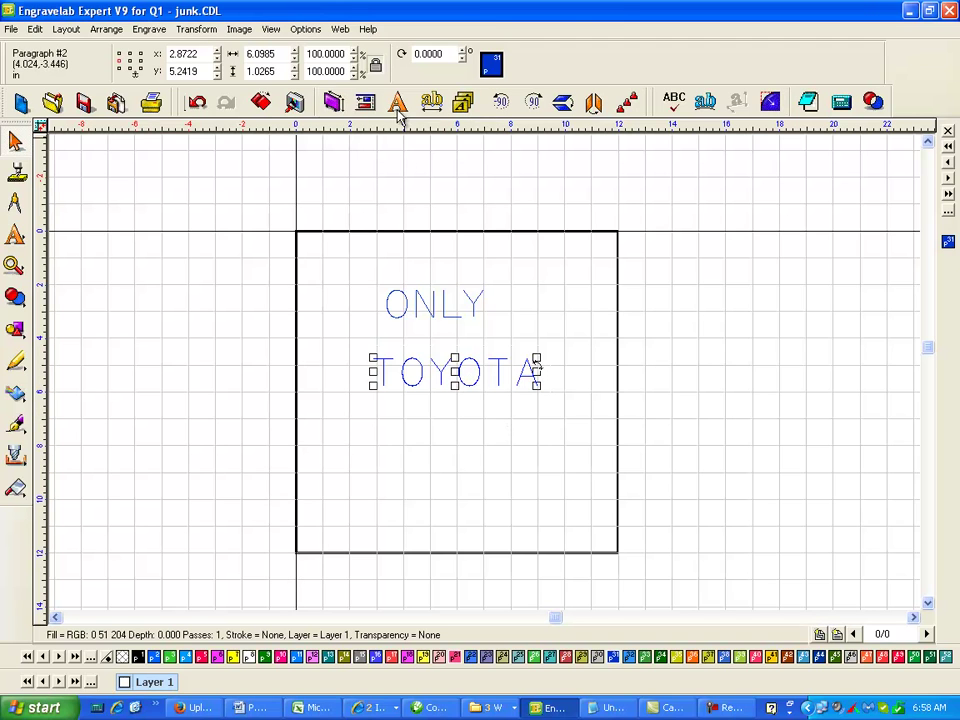
left_click(434, 102)
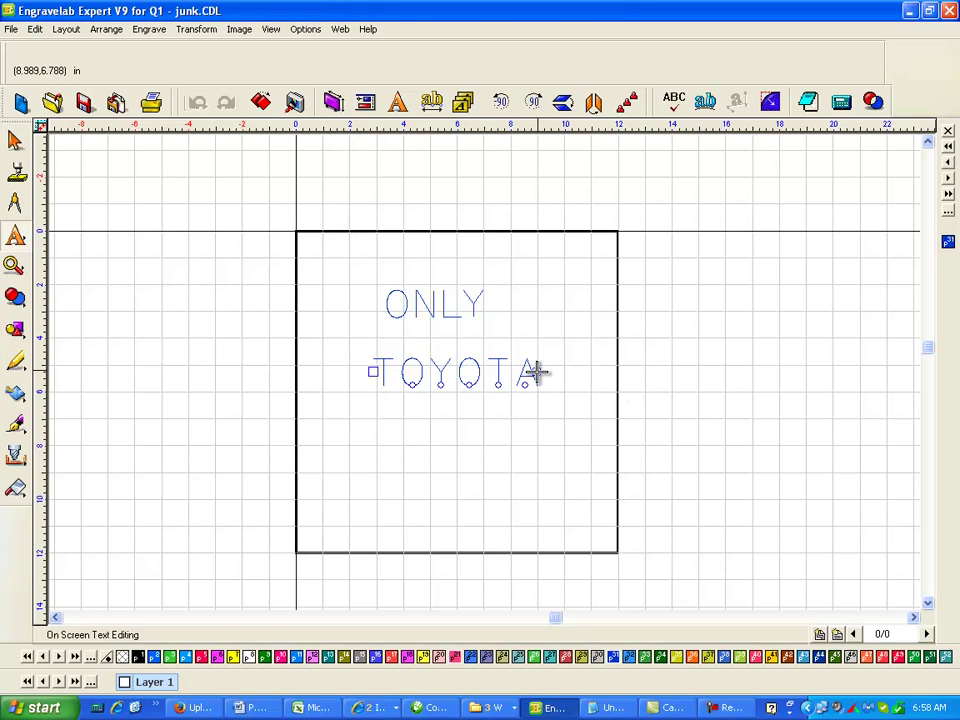
left_click_drag(537, 373, 672, 373)
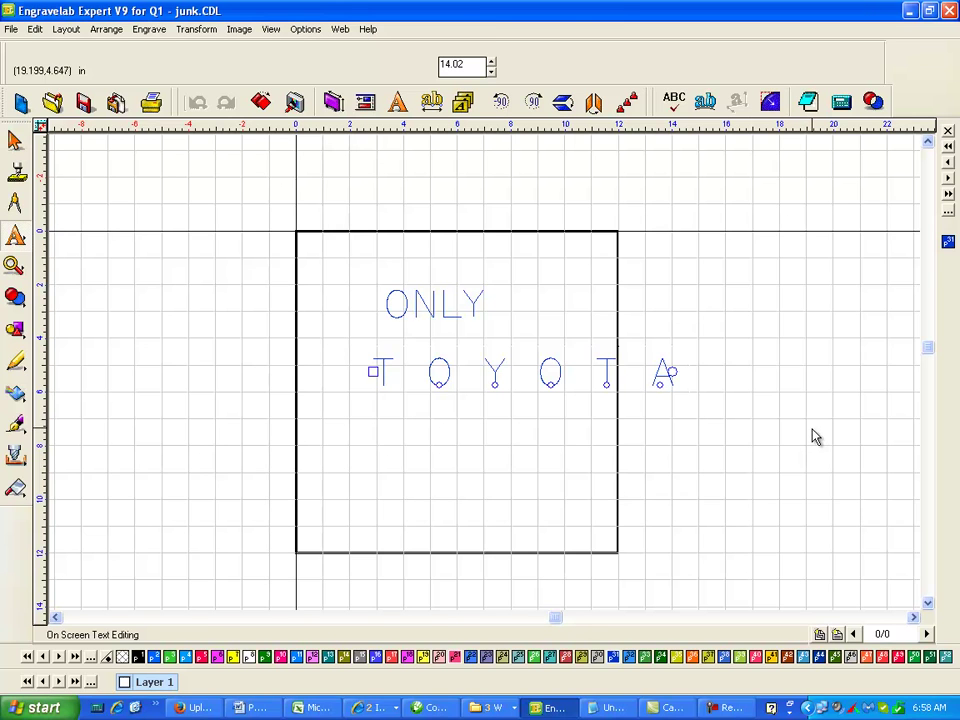
key("Escape")
key("ctrl+z")
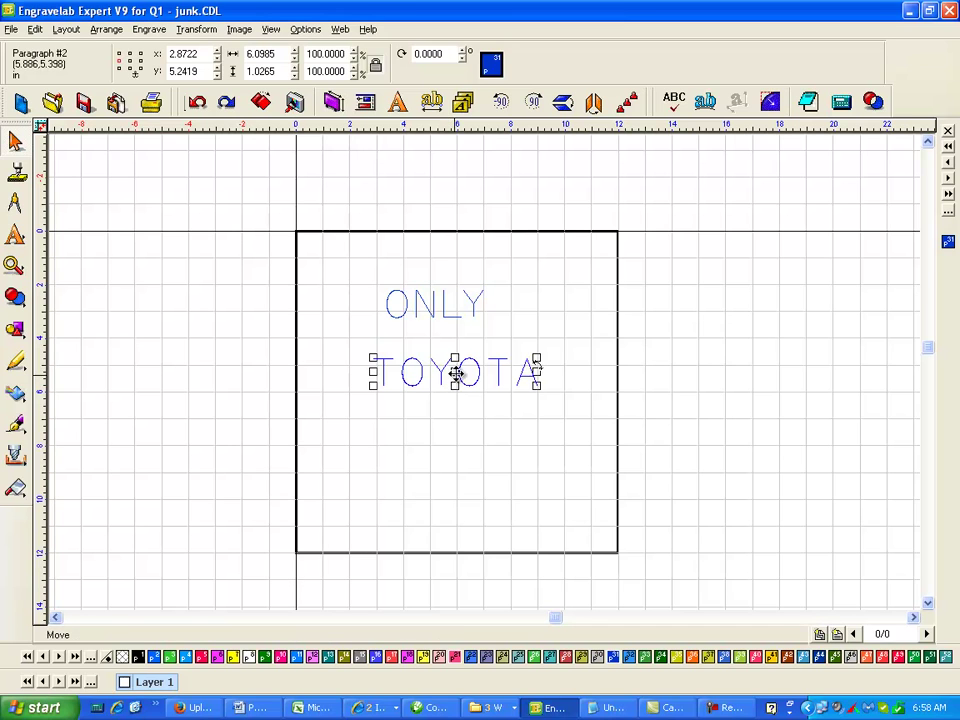
Duplicate the TOYOTA text directly below the original, at about y 6.92 in
left_click_drag(454, 375, 456, 424)
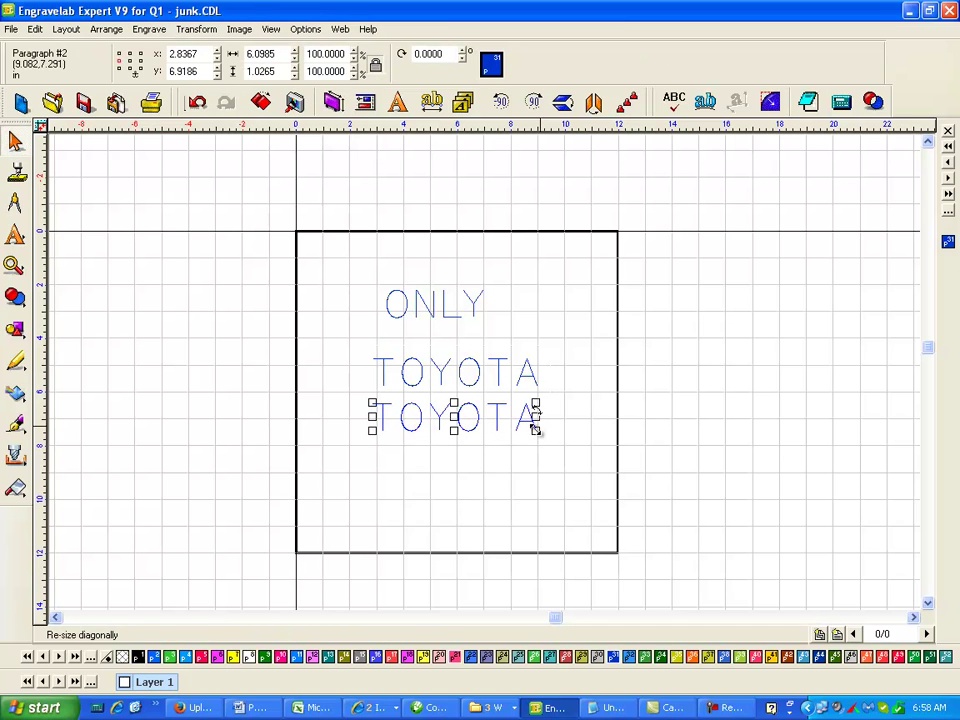
Spread the lower TOYOTA's letters evenly to about 9.9 in wide and move the word back within the plate, at about x 1.24, y 6.98 in
left_click(431, 101)
left_click_drag(533, 421, 636, 422)
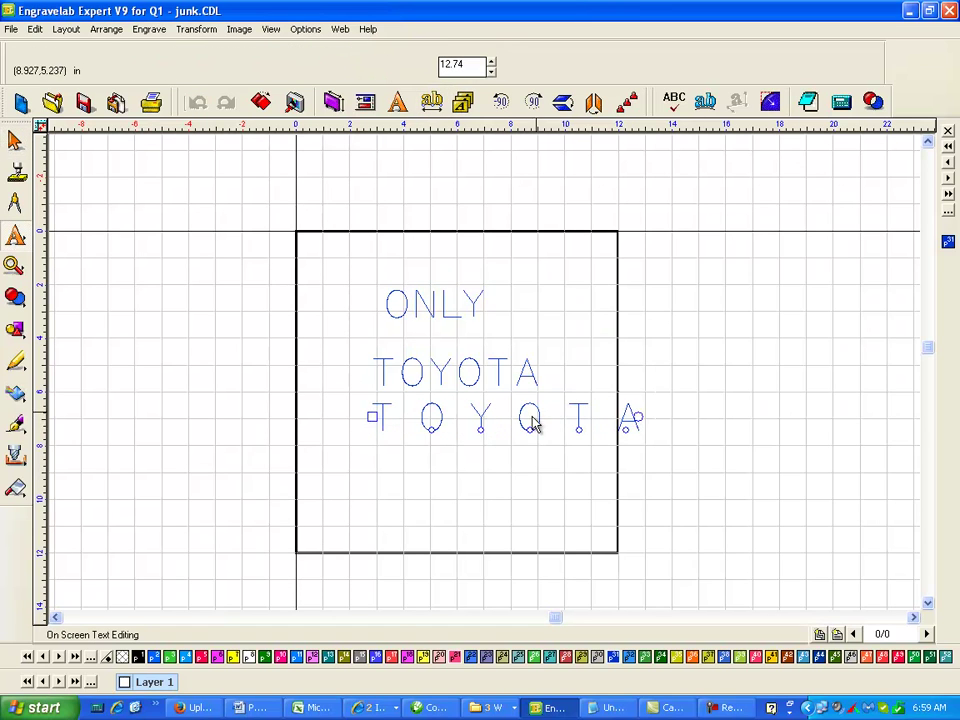
key("Escape")
left_click_drag(509, 420, 469, 424)
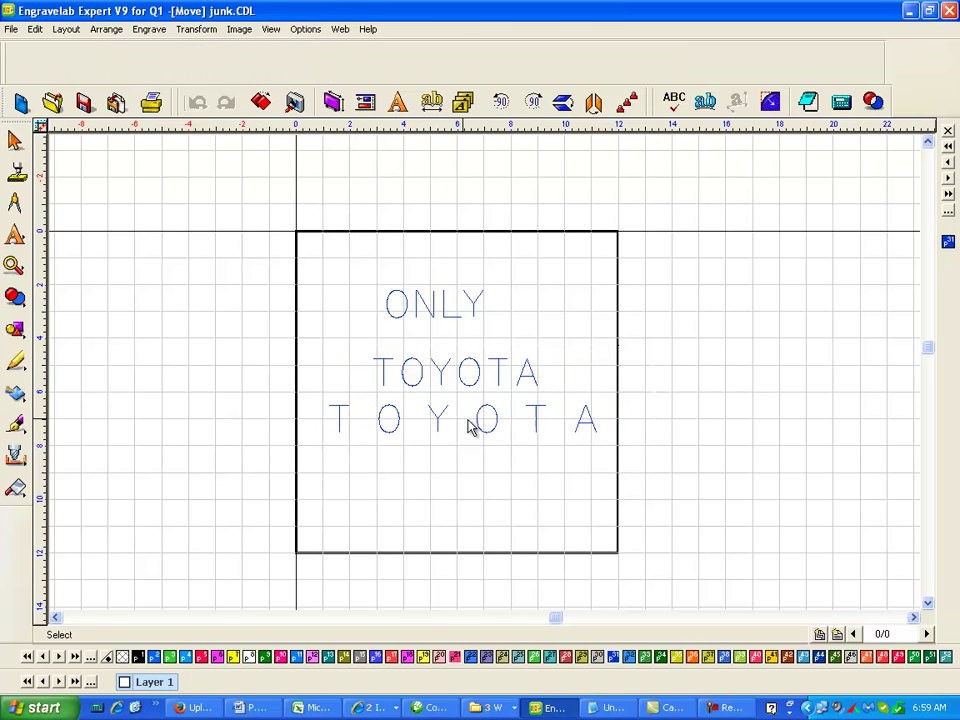
left_click(459, 461)
left_click(437, 424)
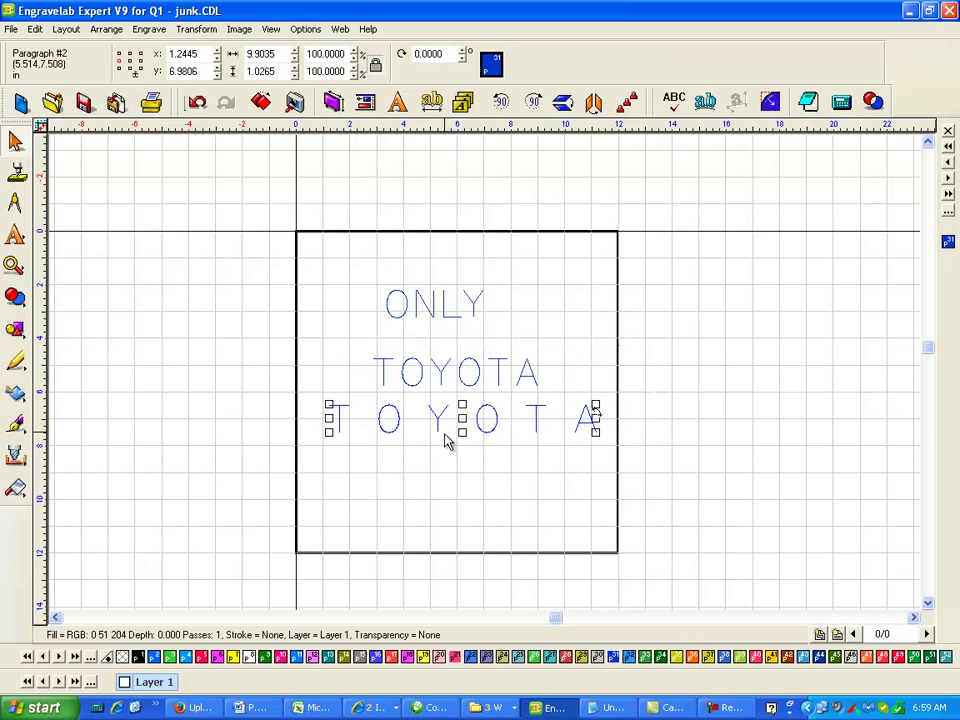
Spread the lower TOYOTA further to about 11.7 in wide and move it above ONLY, at about x 0.21, y 1.05 in
double_click(440, 428)
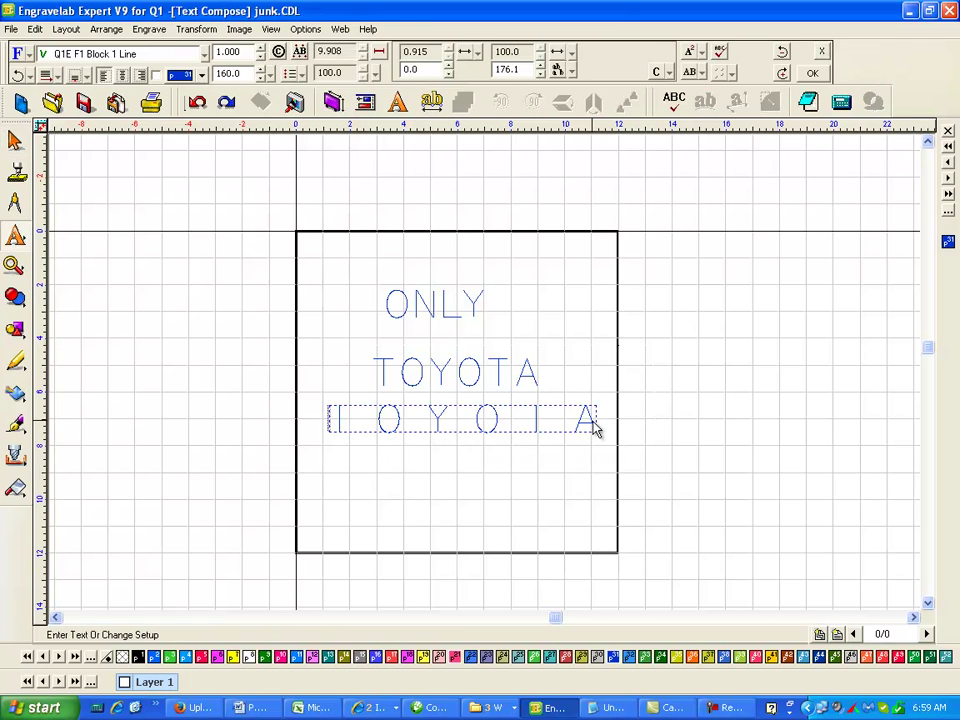
left_click(297, 51)
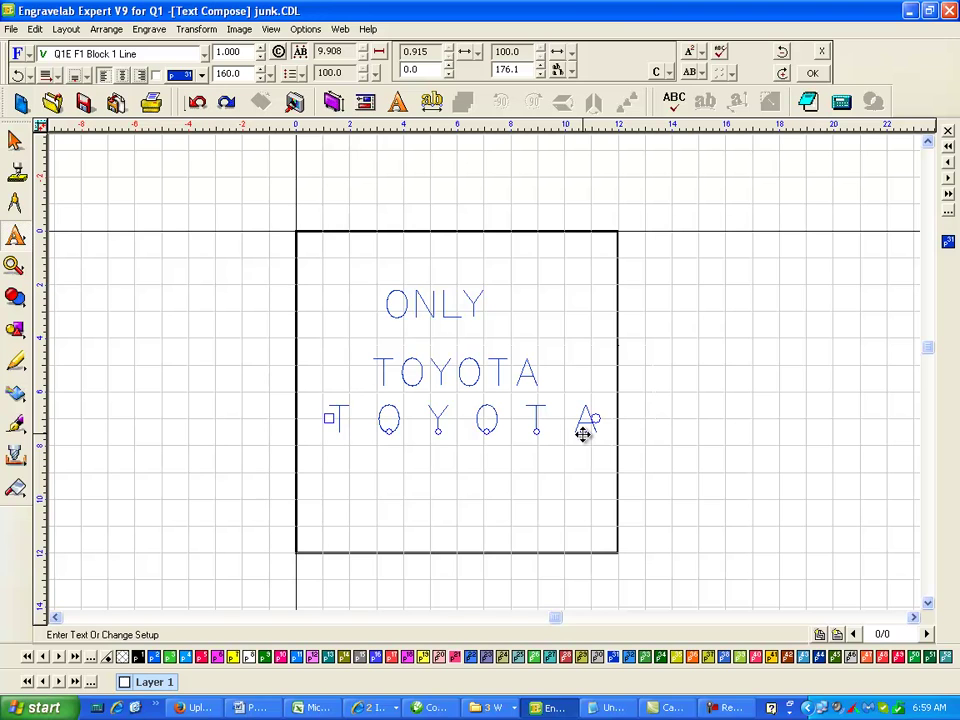
mouse_move(329, 419)
left_mouse_down()
mouse_move(285, 414)
mouse_move(342, 421)
mouse_move(296, 407)
mouse_move(362, 426)
mouse_move(344, 435)
mouse_move(337, 406)
left_mouse_up()
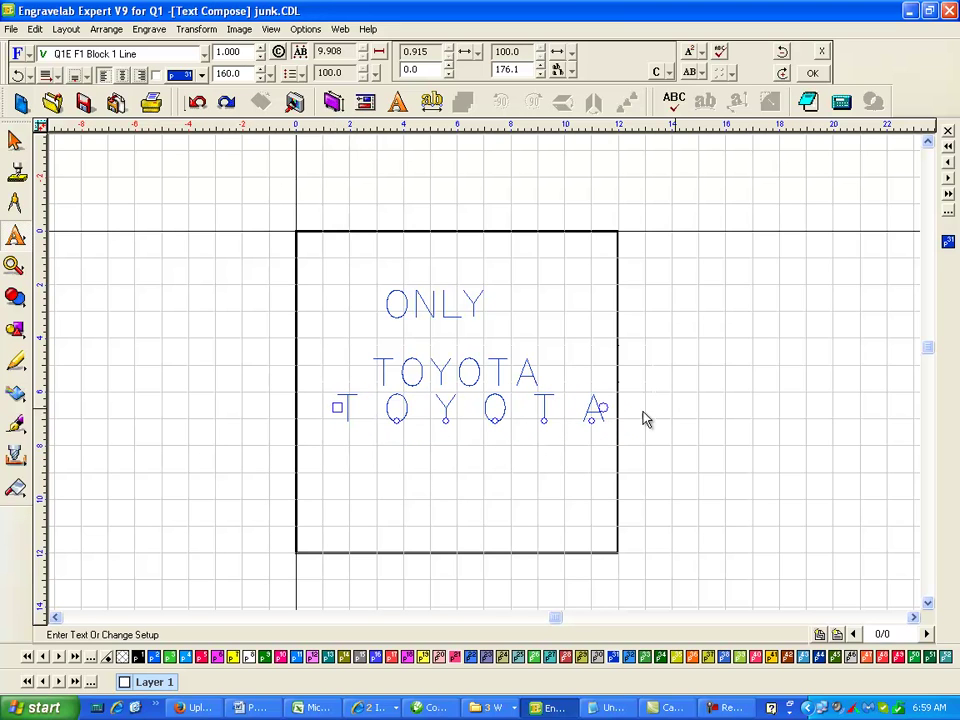
left_click_drag(606, 405, 650, 407)
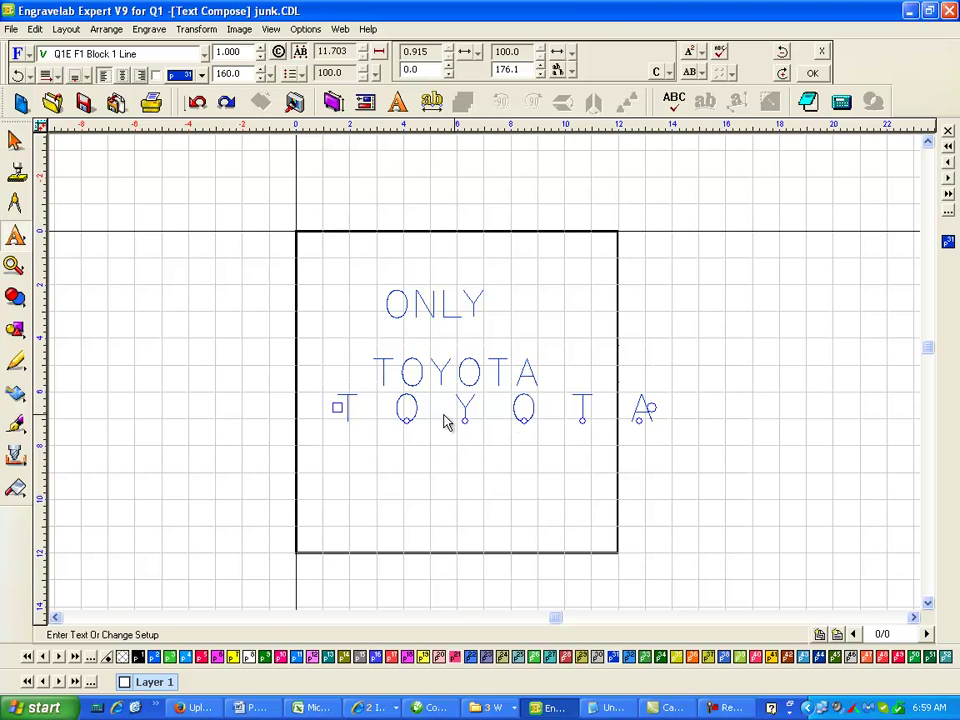
left_click_drag(337, 410, 302, 259)
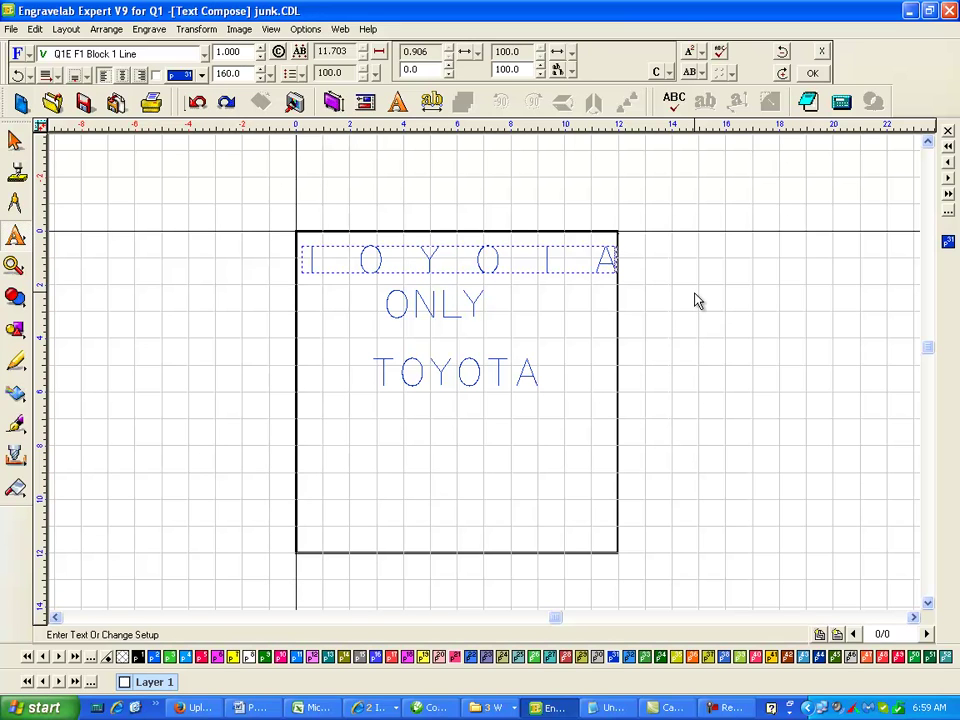
key("Escape")
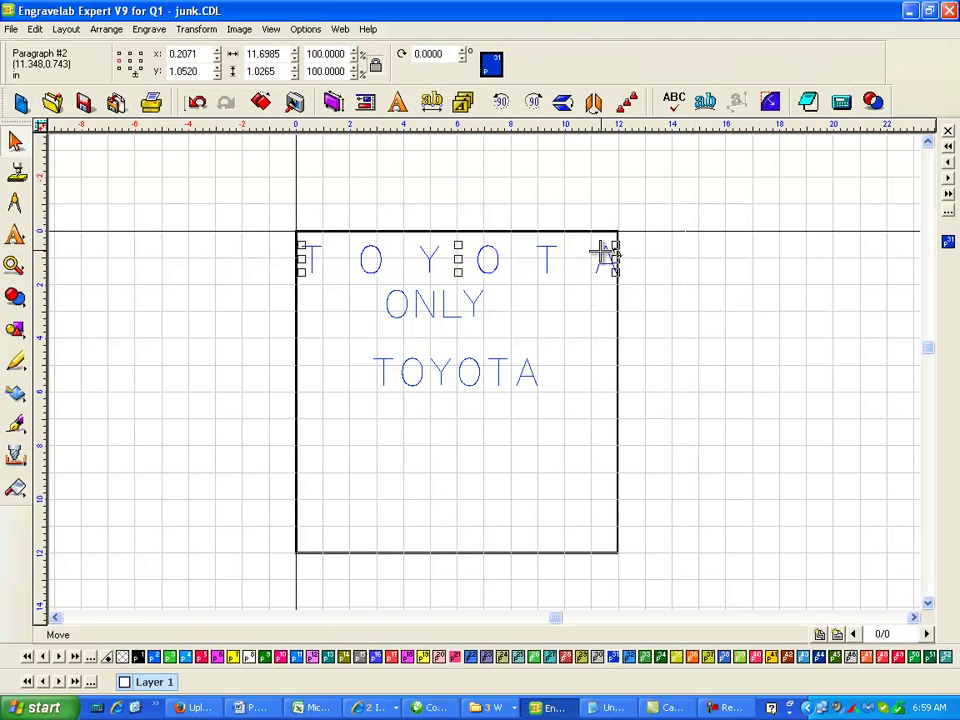
Centre the widely spaced TOYOTA vertically and horizontally on the plate, and move the original TOYOTA above ONLY
key("F6")
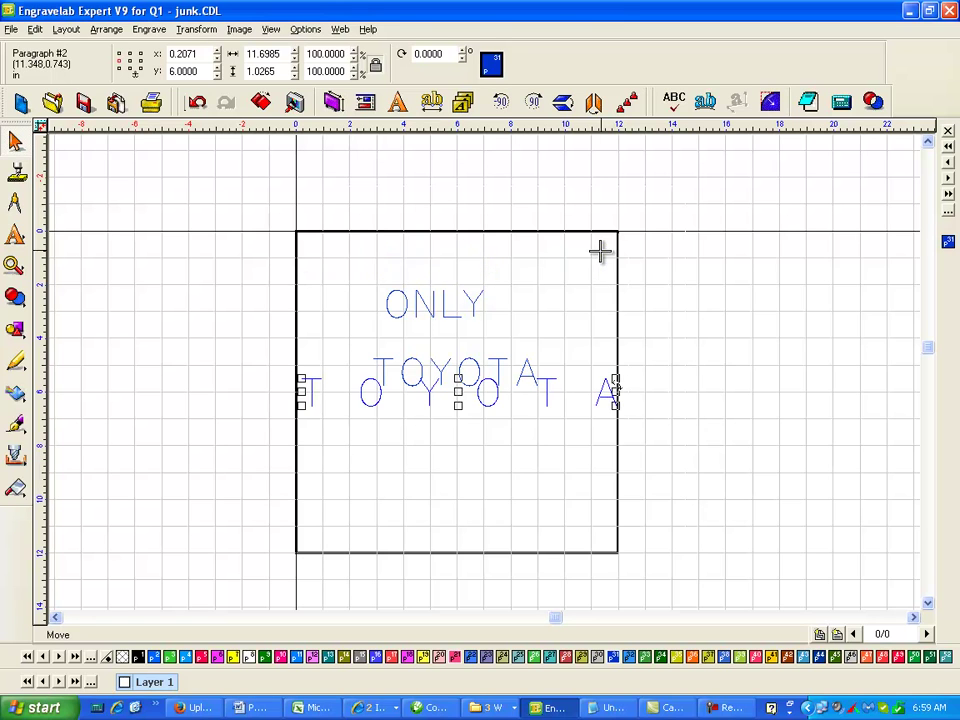
key("F5")
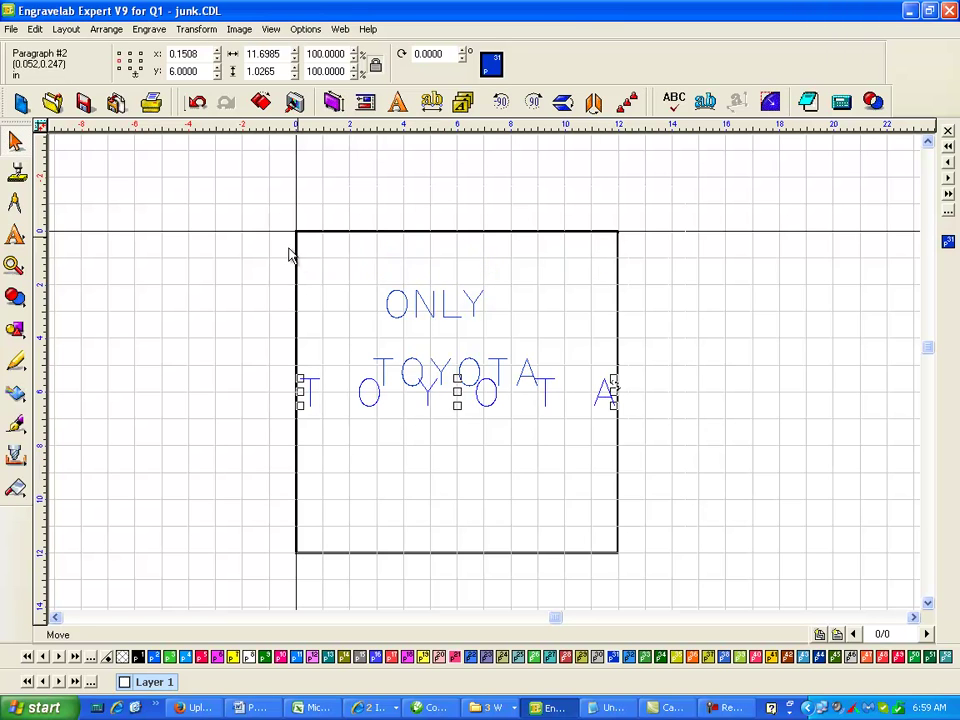
left_click_drag(497, 360, 493, 274)
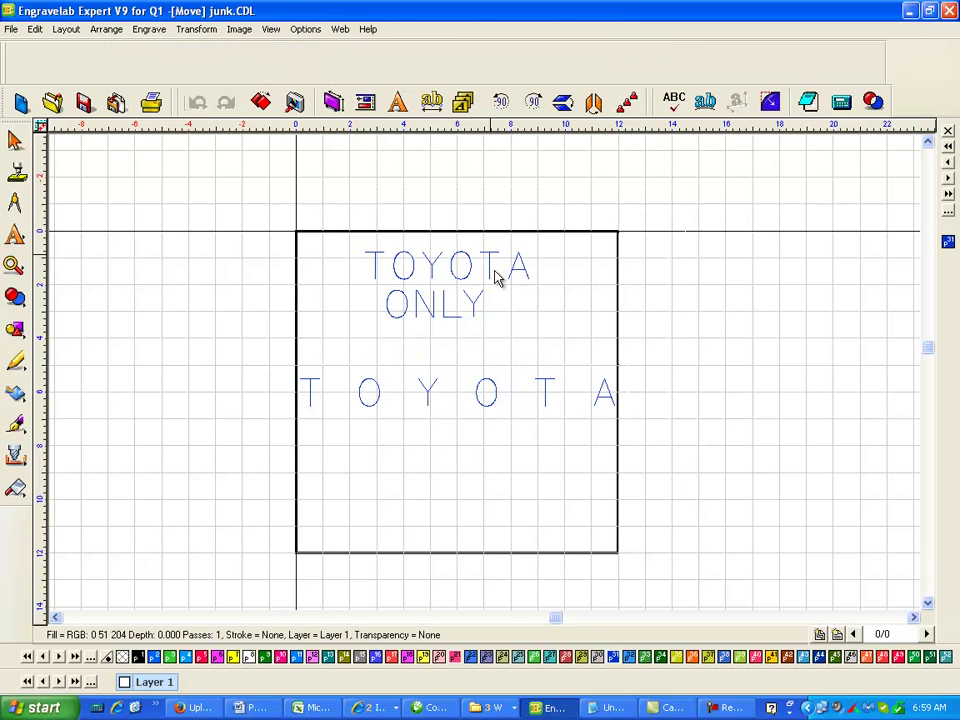
Insert the misspelled line "Onlt the" above ONLY within the same text object
left_click(475, 310)
double_click(475, 310)
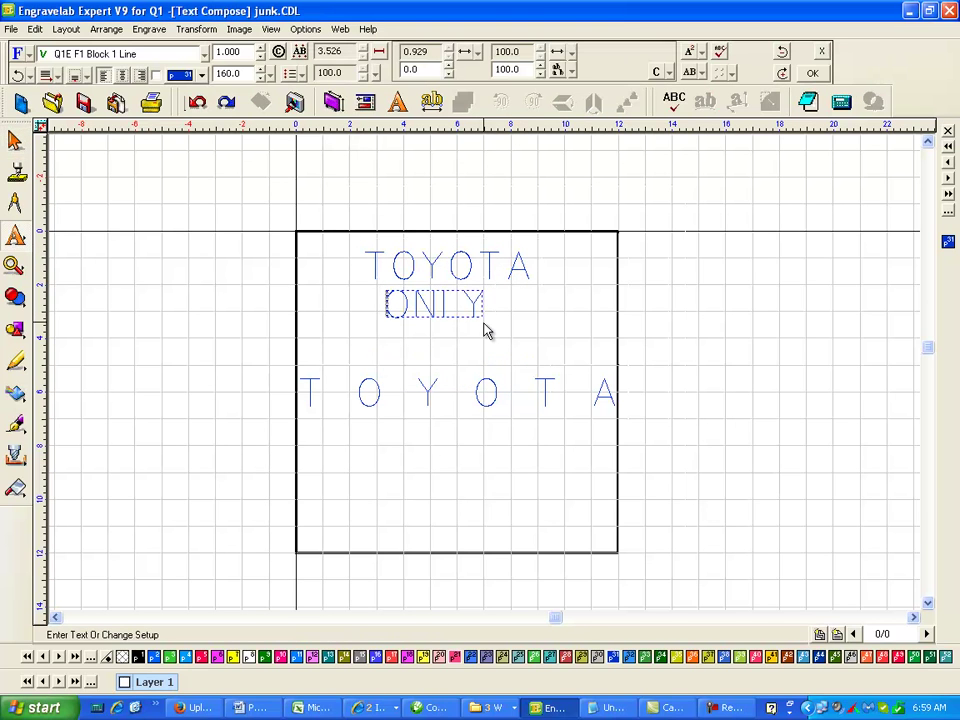
type("Onlt ")
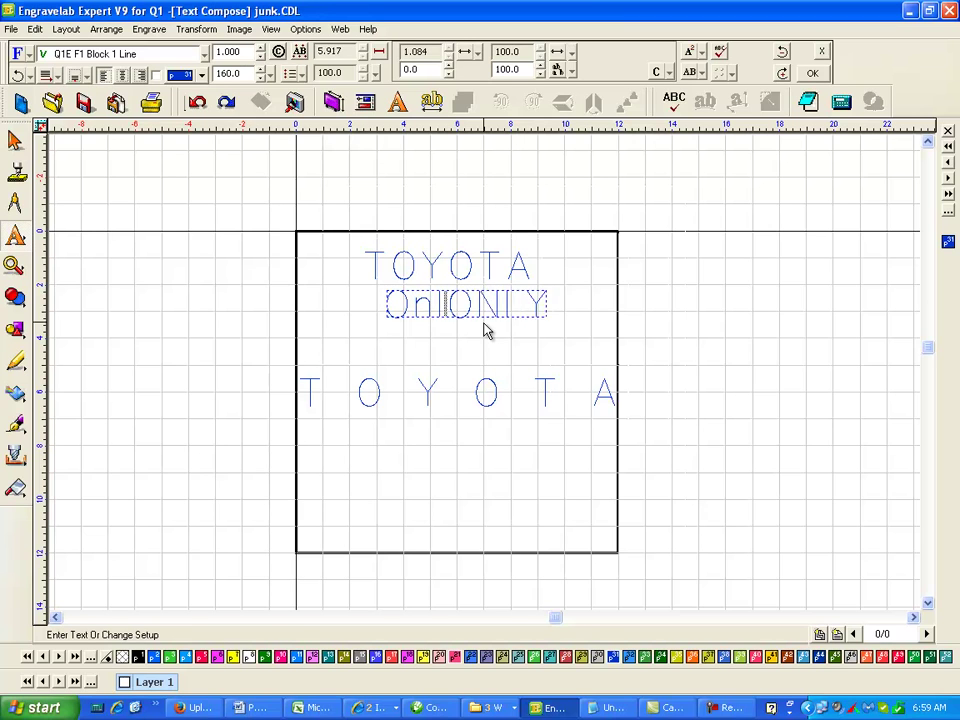
type("the")
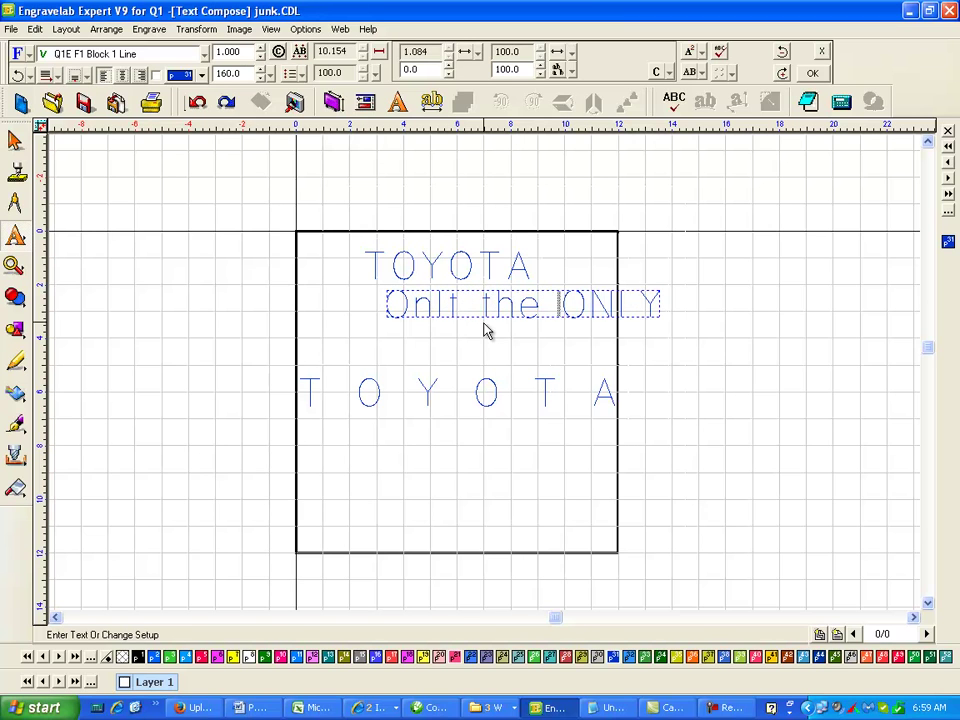
key("Return")
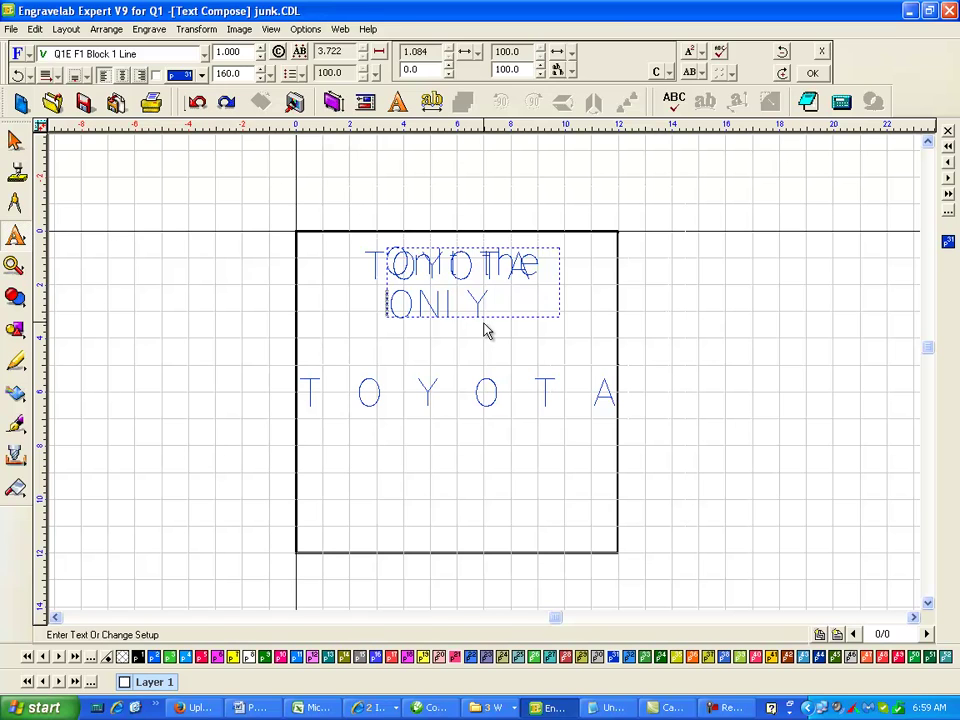
key("Escape")
Move the wide TOYOTA to the plate's lower edge and place the two-line text between the two TOYOTA words, at about x 3.02, y 4.78 in
left_click_drag(465, 285, 687, 294)
left_click(450, 399)
left_click_drag(450, 399, 476, 519)
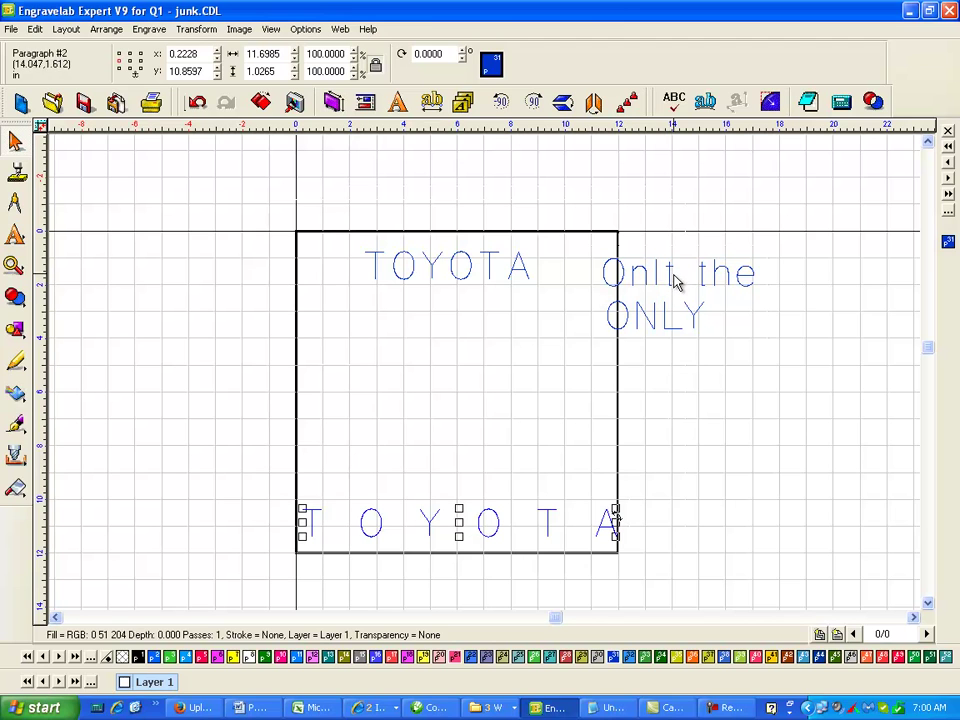
left_click(724, 300)
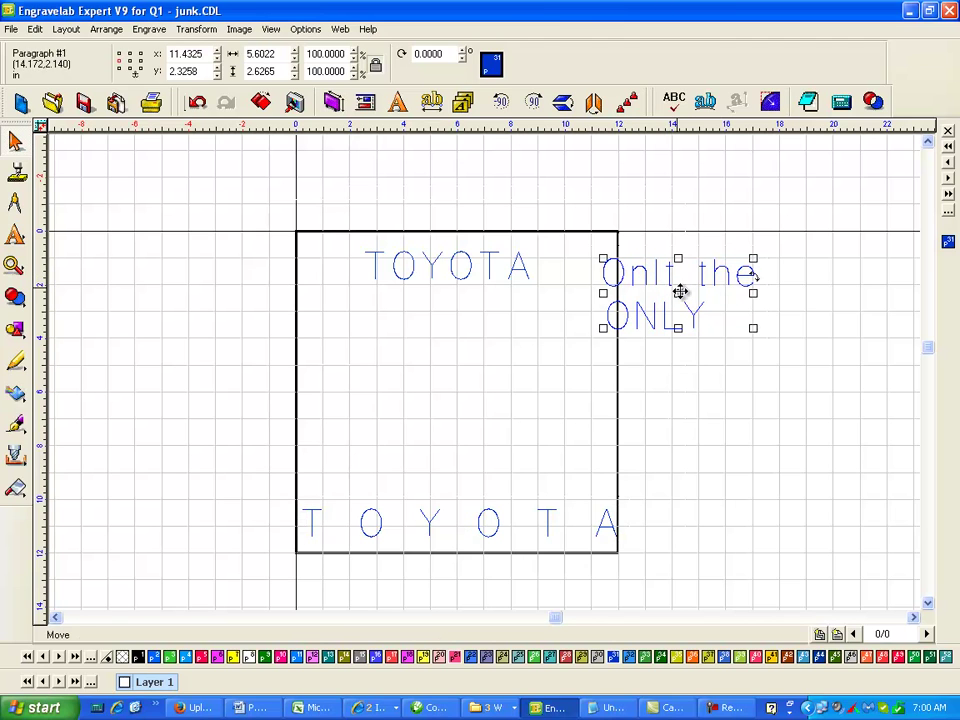
left_click_drag(679, 291, 453, 357)
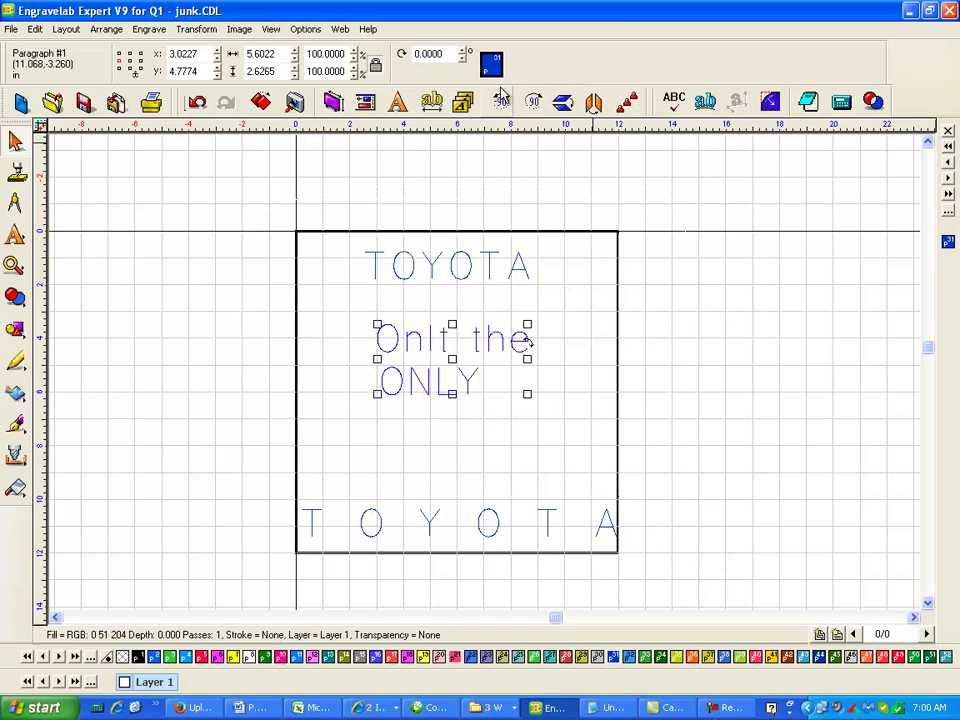
Spell-check the two-line text and replace "Onlt" with "Only"
left_click(676, 103)
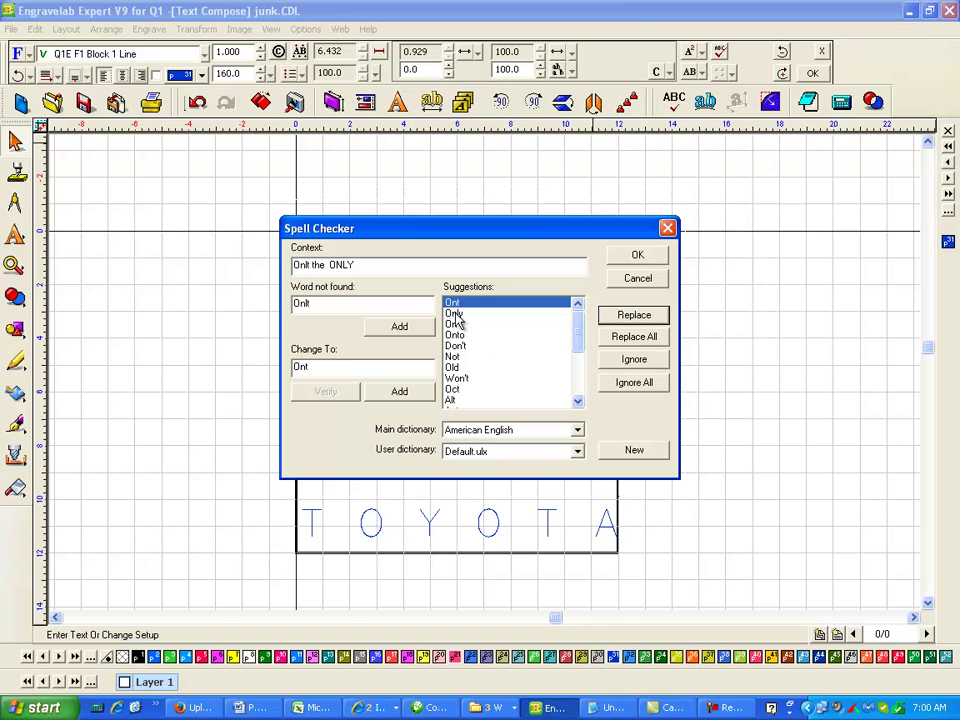
left_click(456, 314)
left_click(646, 315)
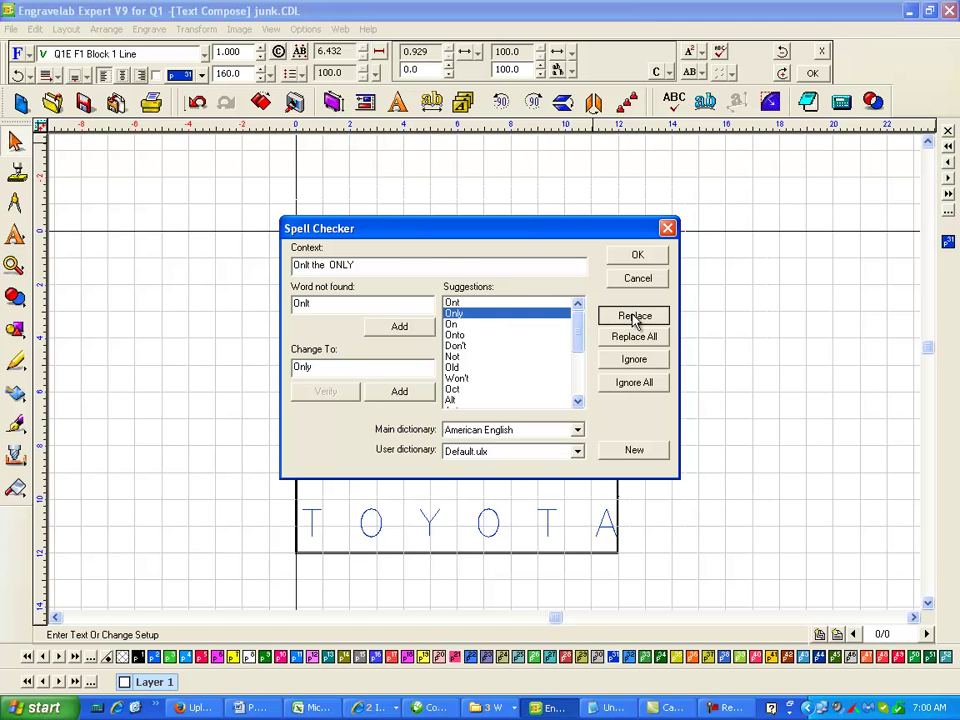
left_click(500, 375)
left_click(617, 324)
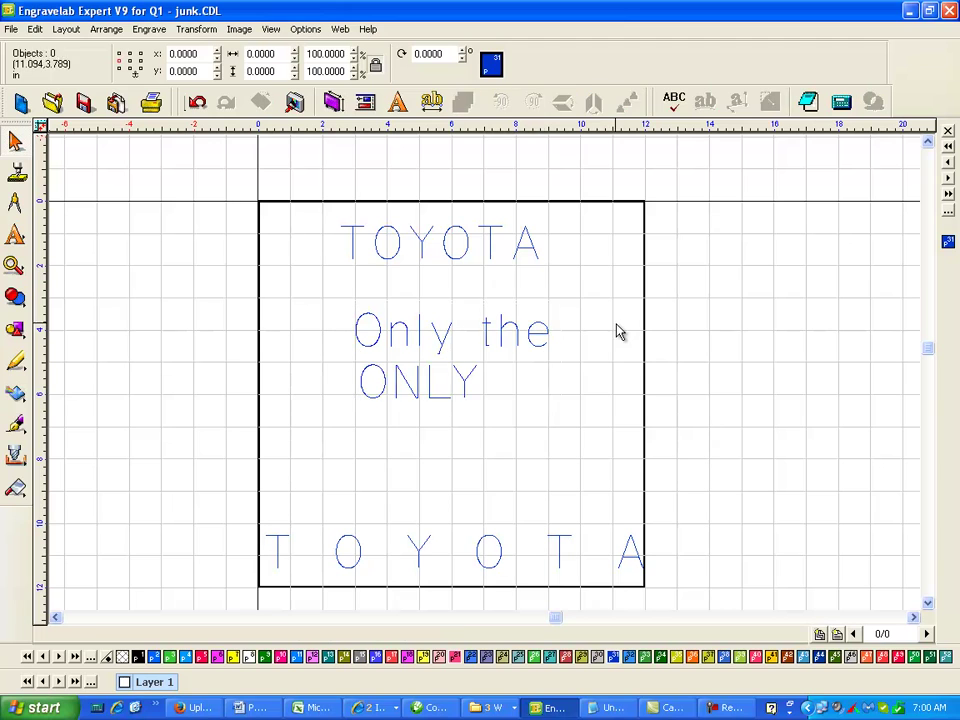
Centre-justify both lines of the "Only the ONLY" text and finish editing it
left_click(466, 386)
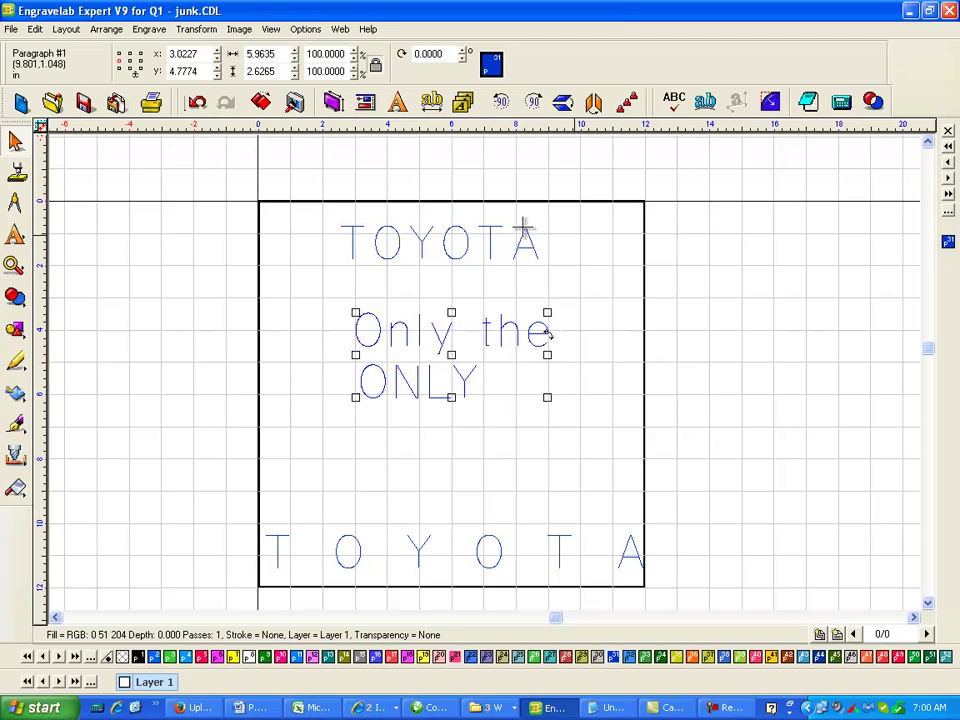
double_click(470, 385)
left_click_drag(476, 390, 281, 286)
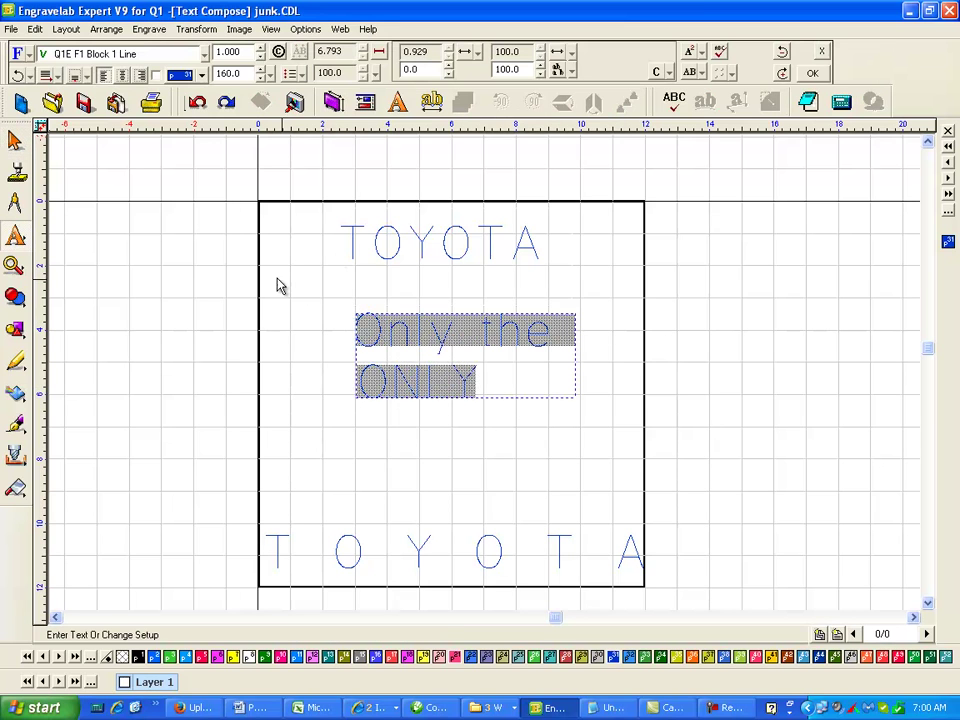
left_click(122, 75)
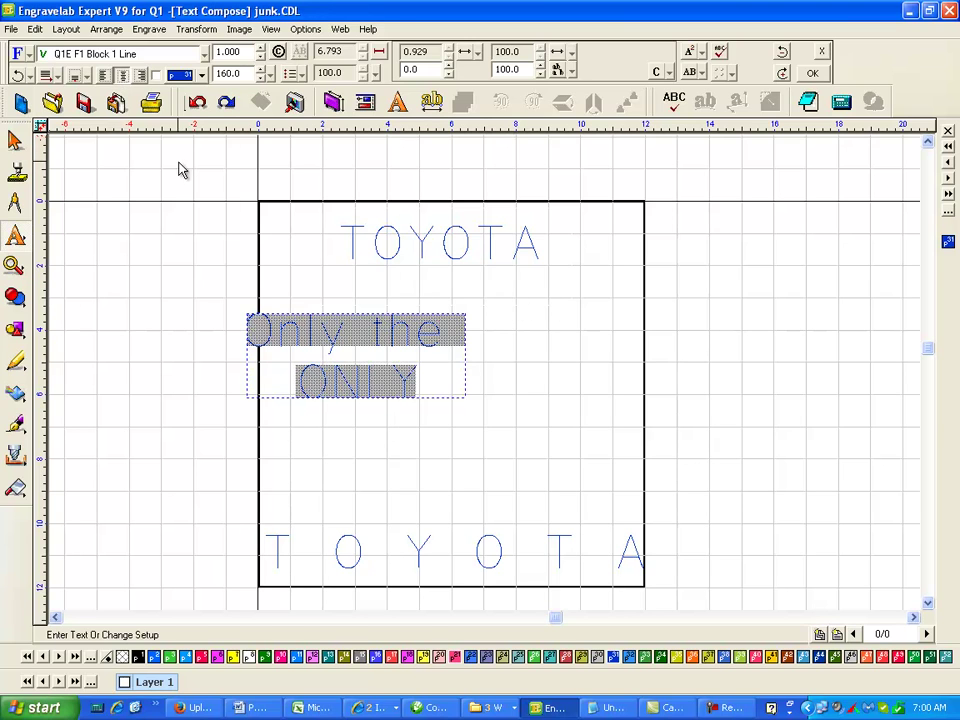
left_click(531, 351)
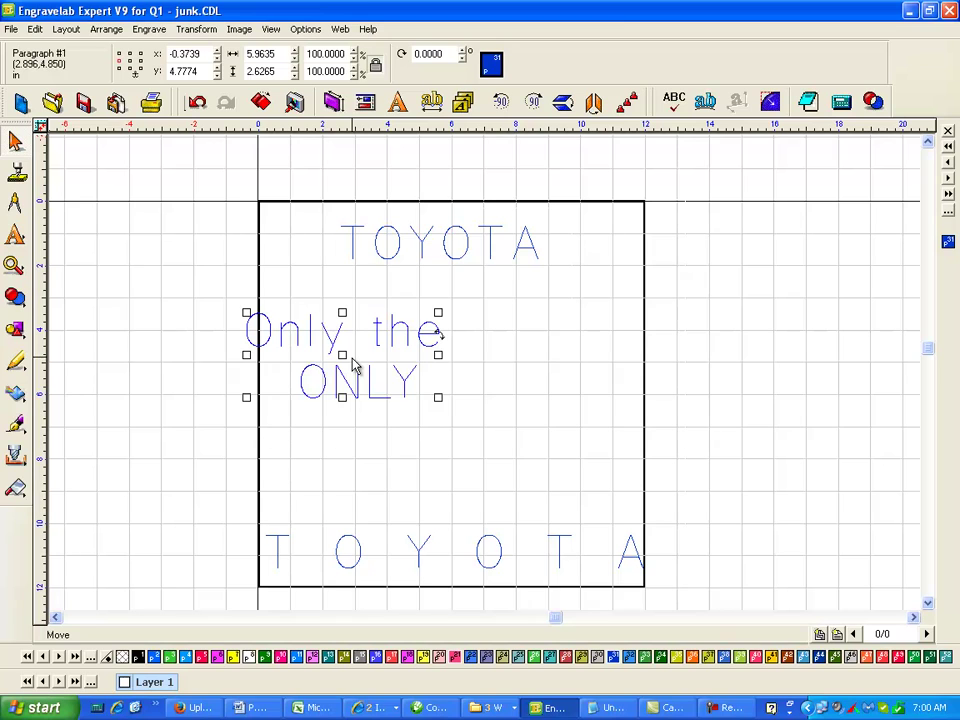
Centre the two-line text vertically on the plate without breaking the lines apart
key("ctrl+b")
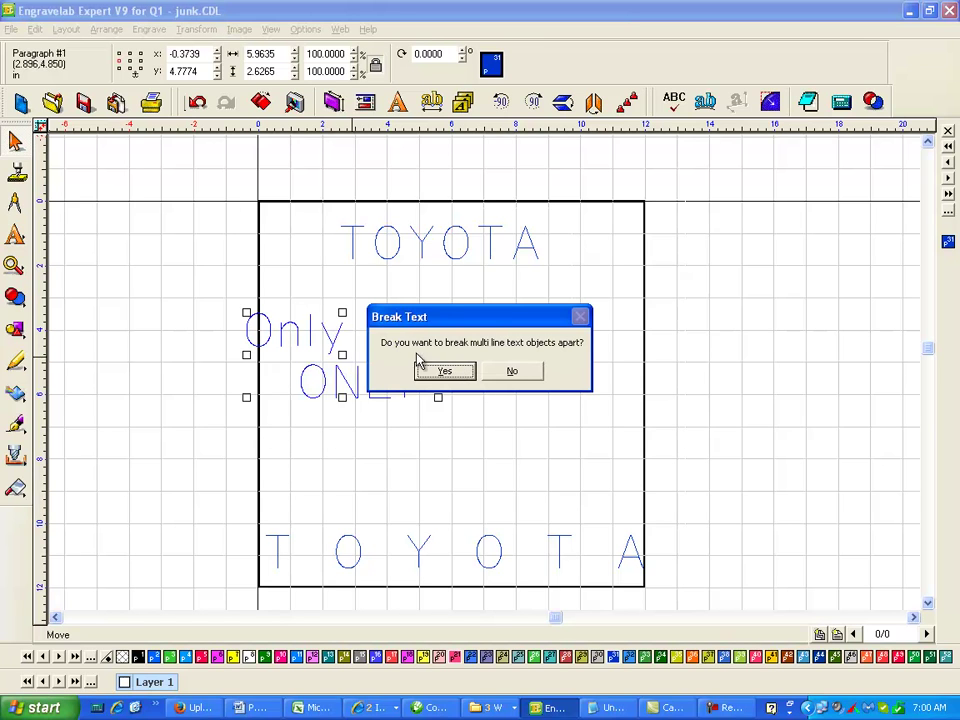
left_click(448, 378)
left_click(514, 372)
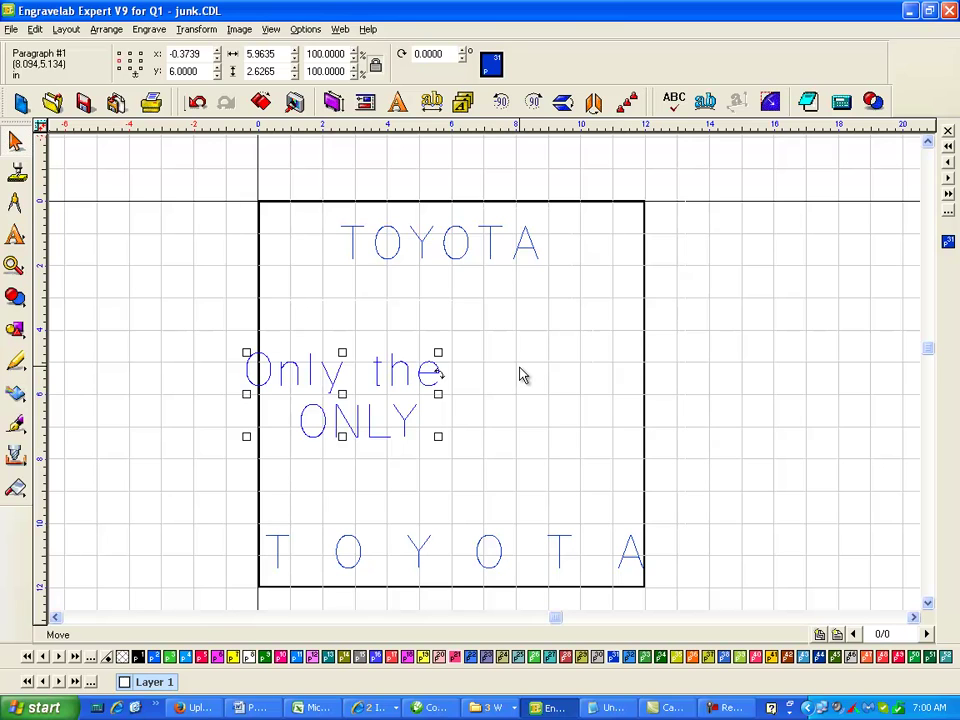
Try centring the two-line text horizontally on the plate without breaking its lines apart, and undo it
key("F5")
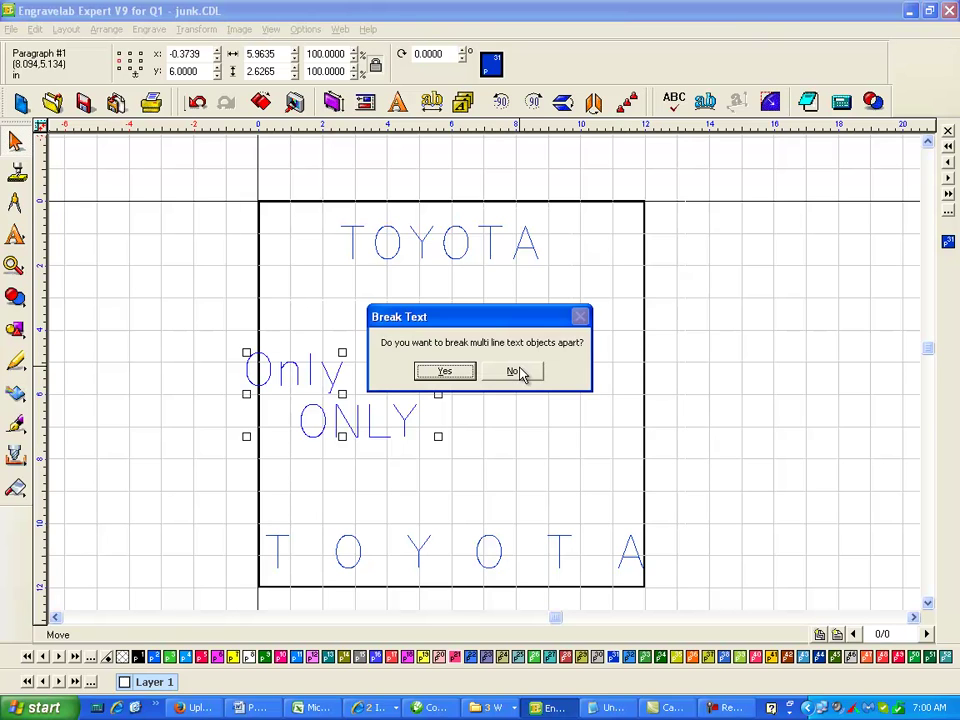
left_click(514, 372)
left_click(501, 403)
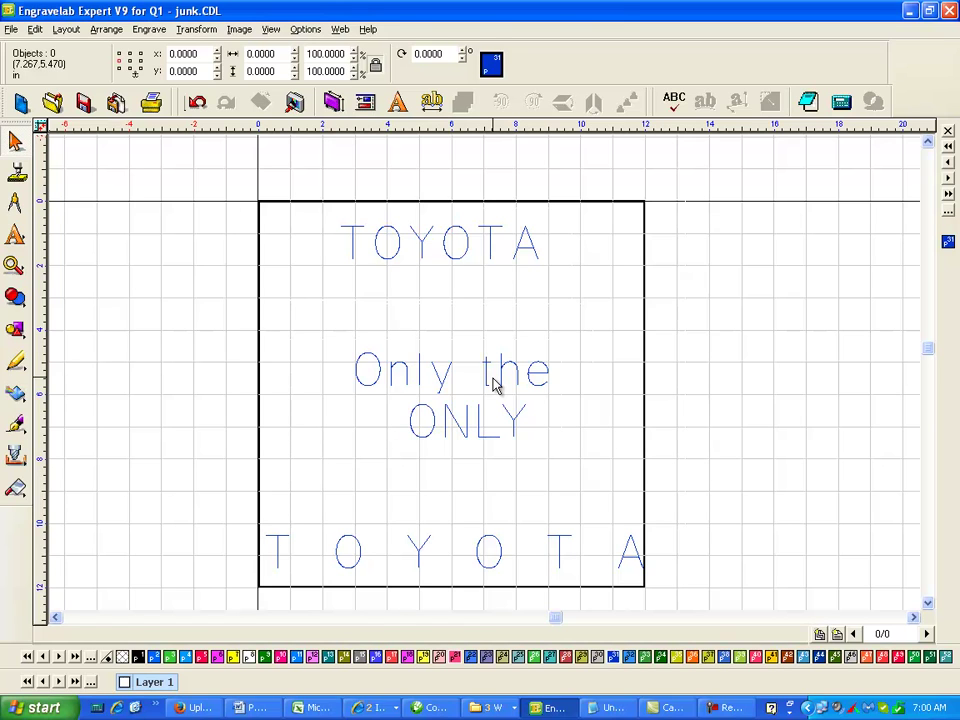
key("ctrl+z")
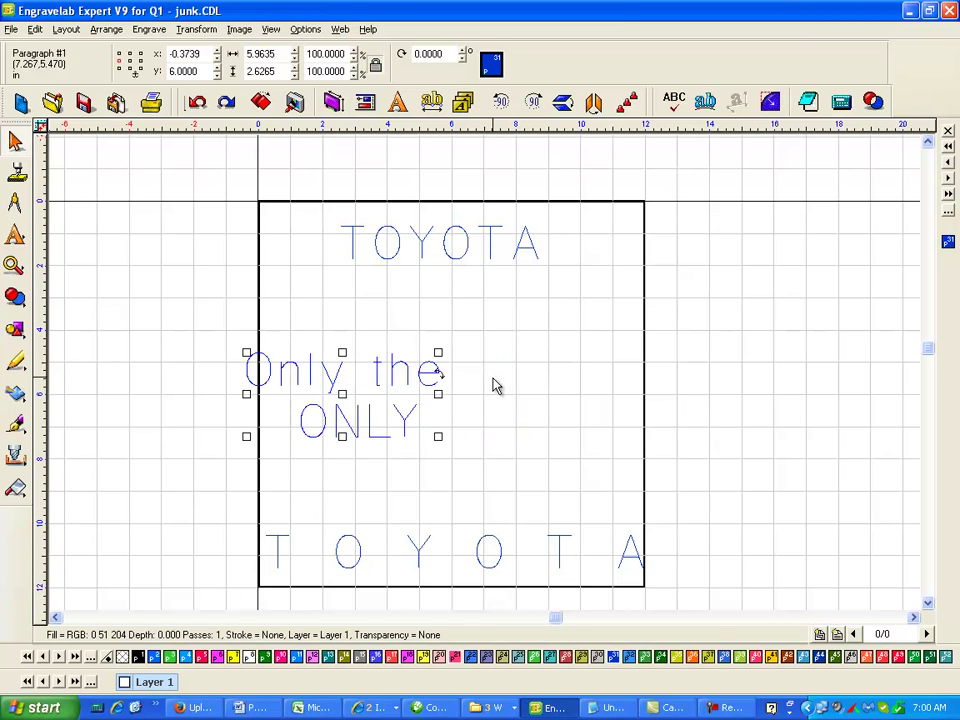
Centre the two-line text horizontally on the plate, breaking its lines apart into separate text objects
key("ctrl+k")
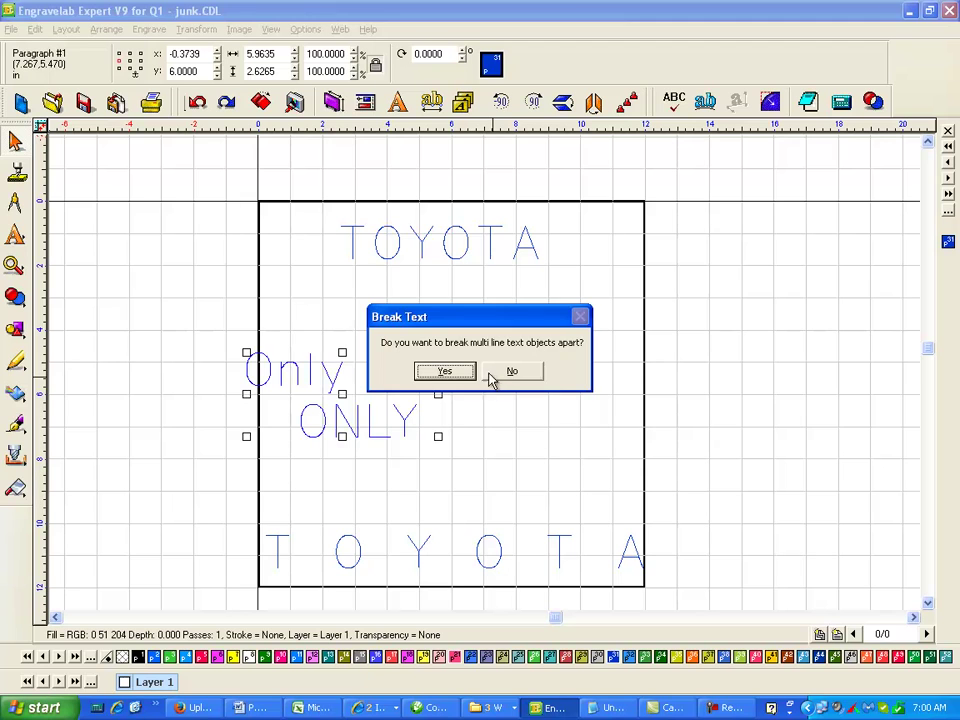
left_click(445, 373)
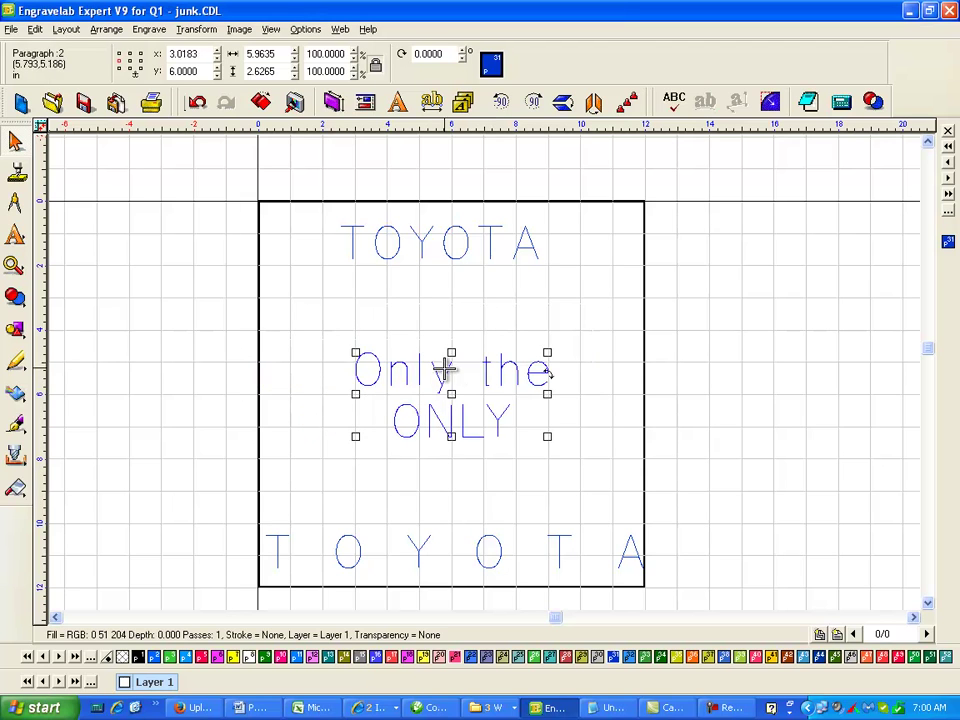
left_click(496, 325)
Select the "Only the" and ONLY lines individually to check whether they are separate objects
left_click(446, 371)
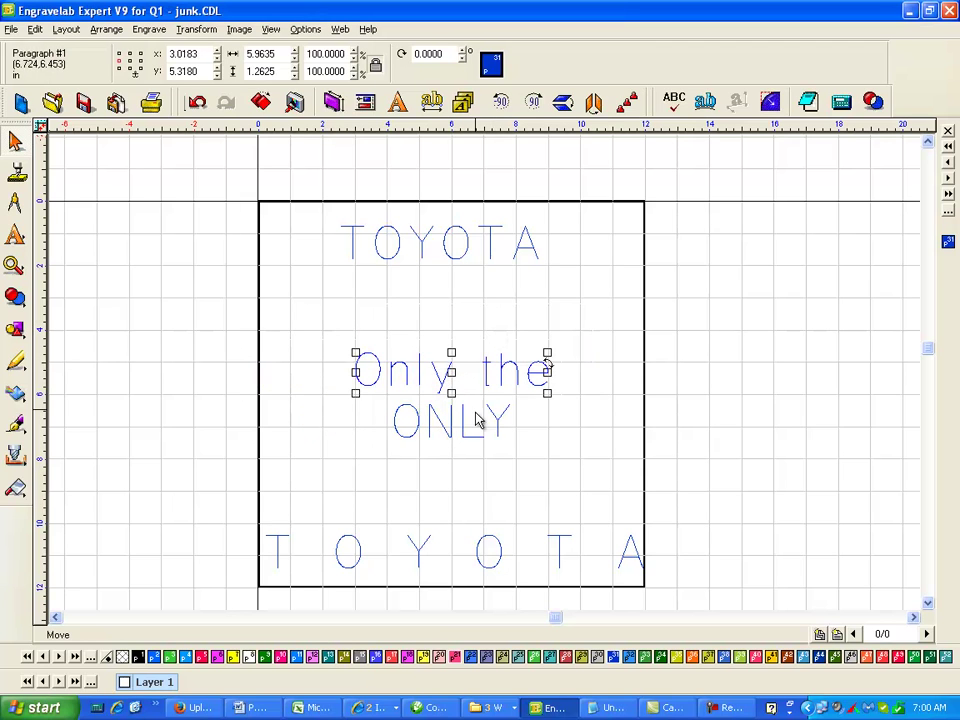
left_click(463, 419)
left_click(500, 370)
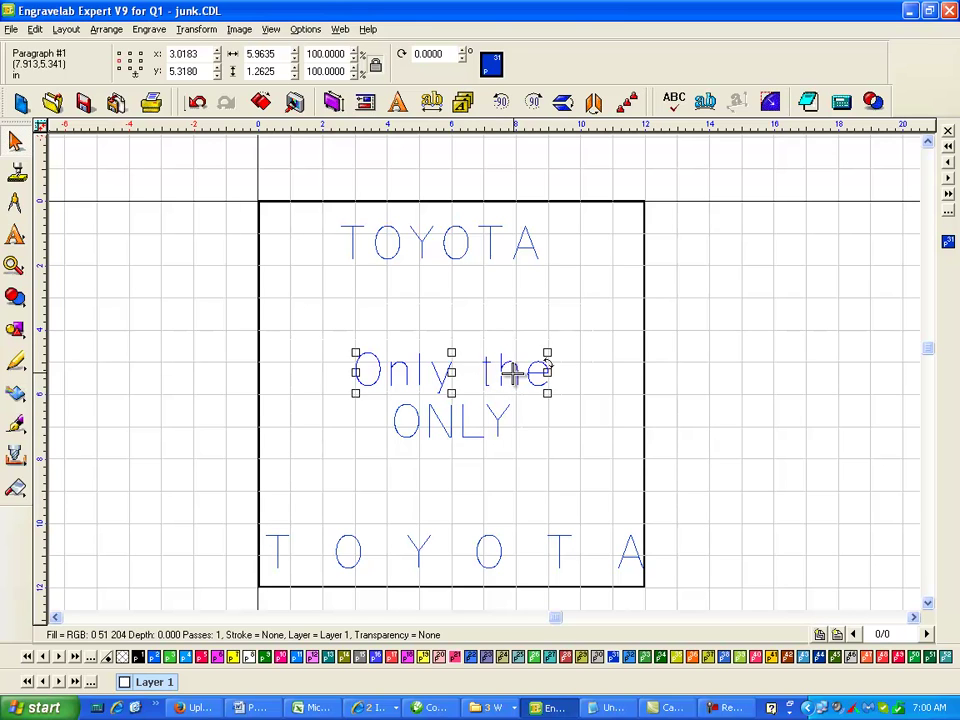
left_click(513, 412)
left_click(574, 421)
left_click(545, 388)
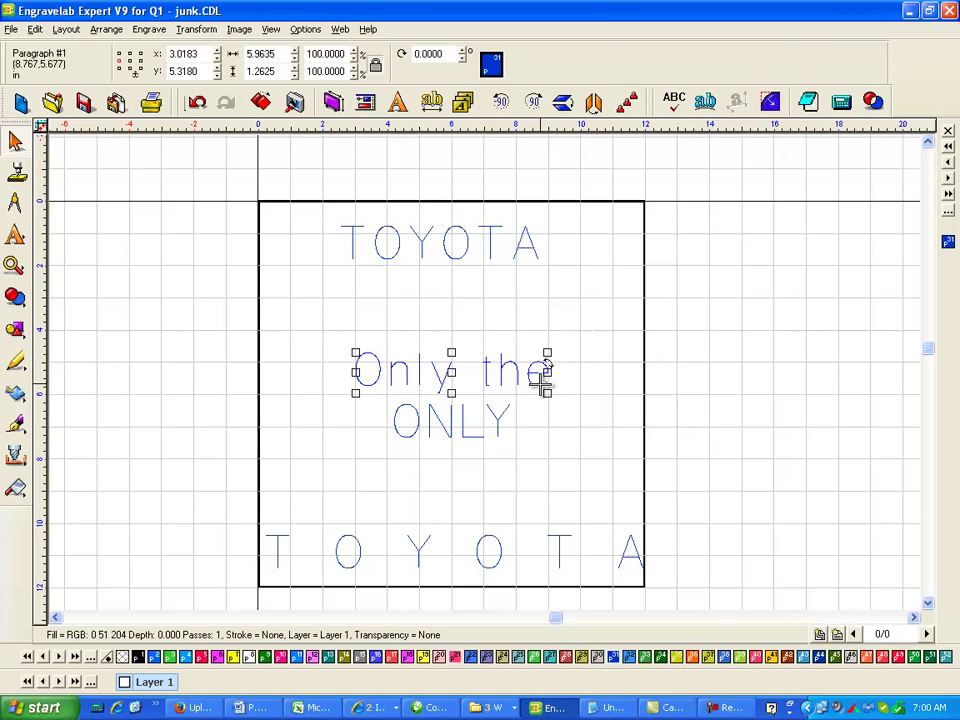